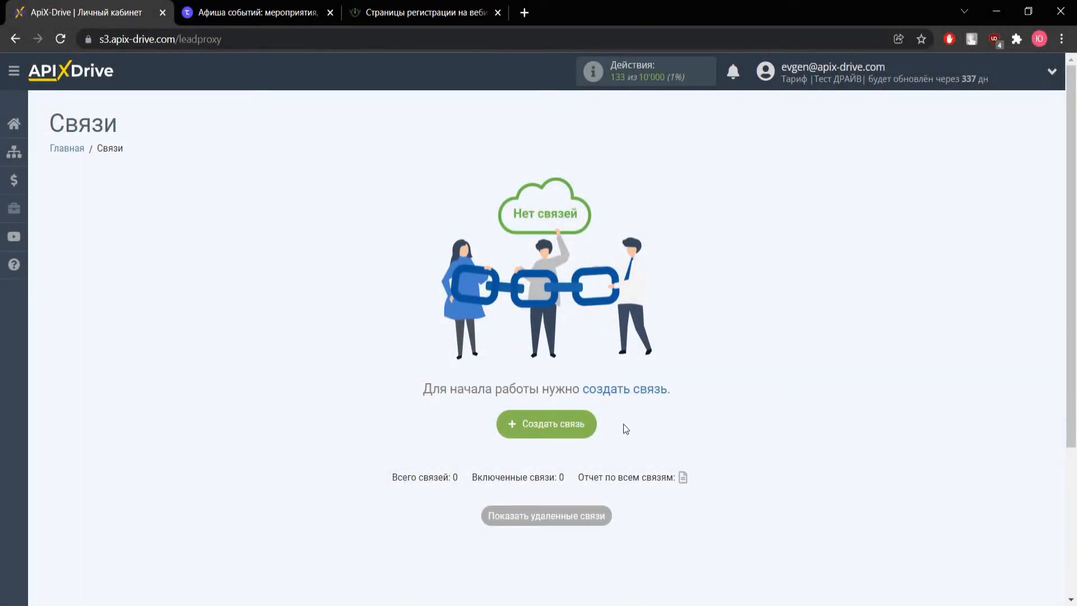
Start a new connection with Timepad as the data source
left_click(584, 433)
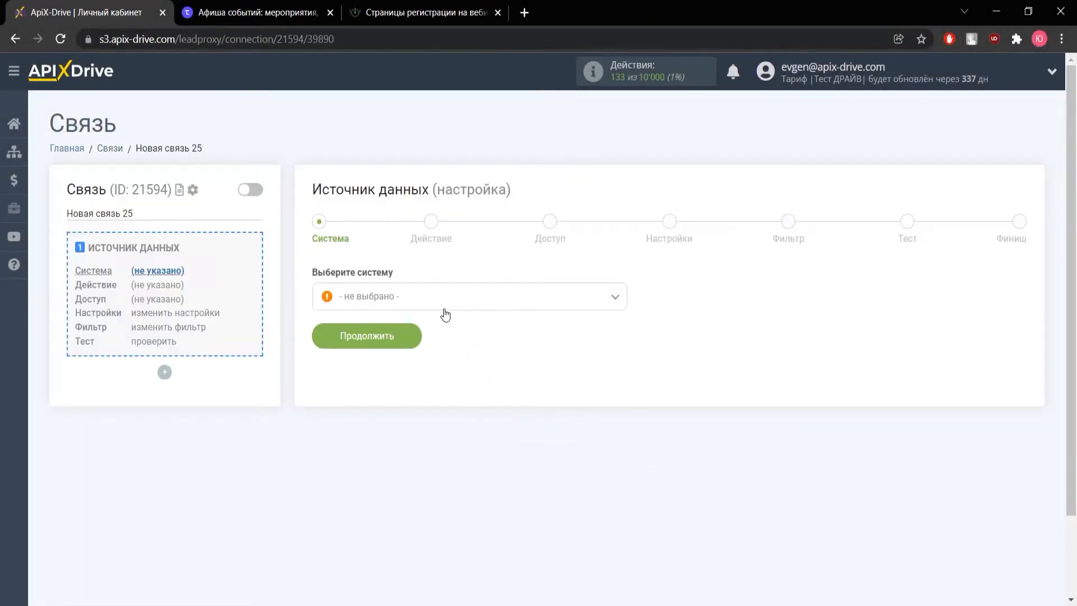
left_click(440, 305)
scroll(400, 465, "down", 10)
scroll(395, 449, "down", 15)
scroll(395, 449, "down", 10)
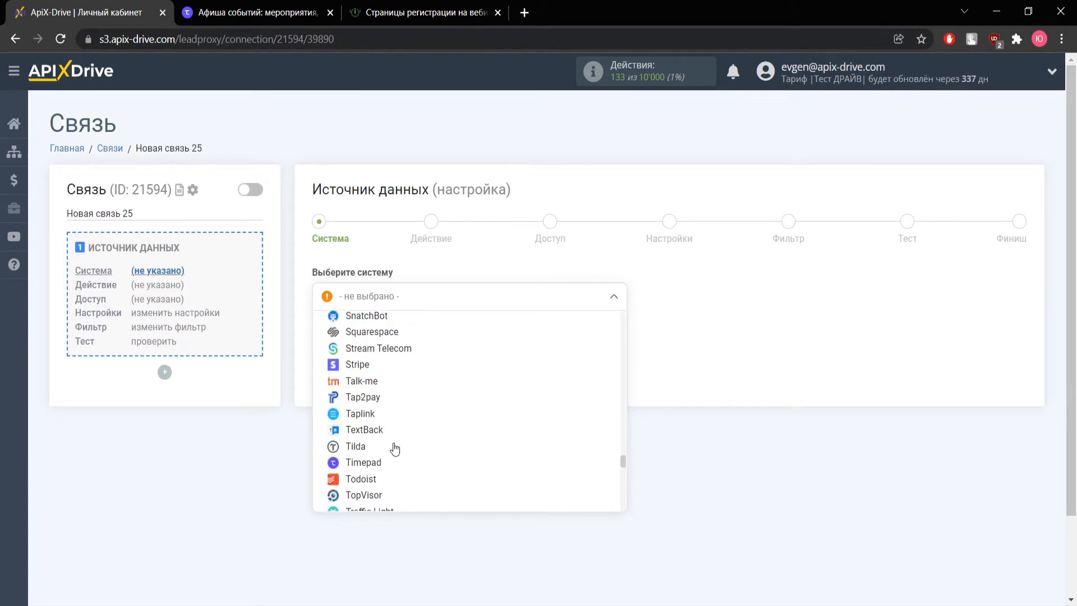
left_click(364, 463)
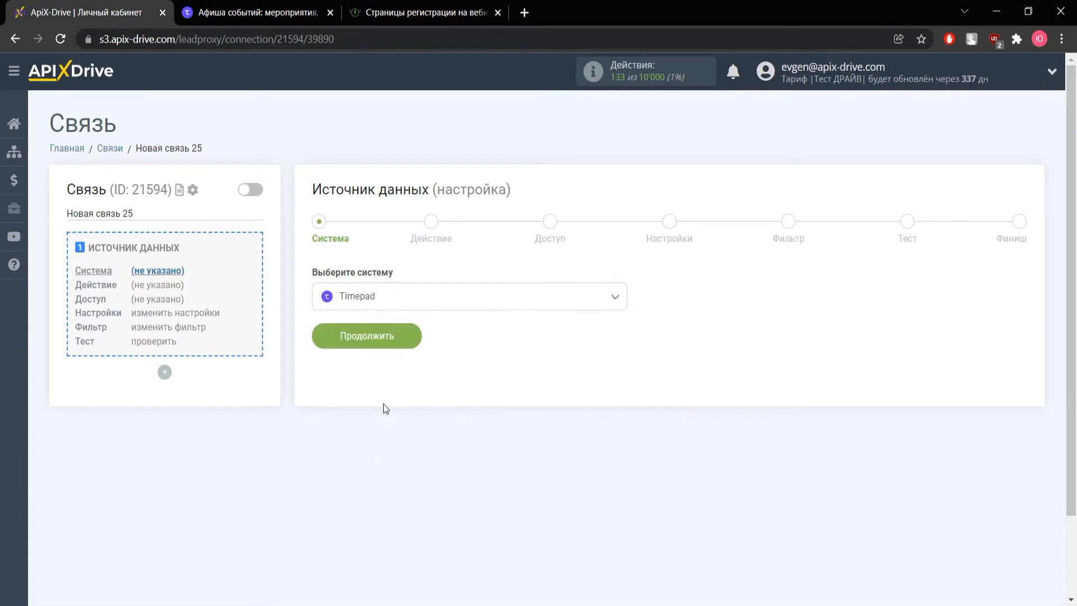
left_click(386, 334)
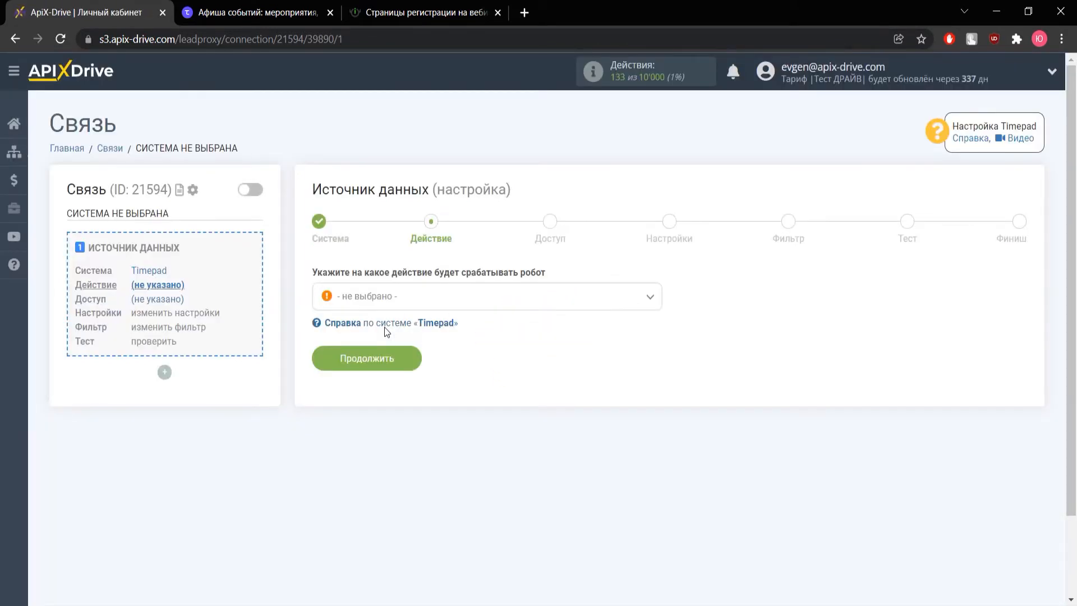
Choose the Получить данные action and connect a Timepad account
left_click(380, 303)
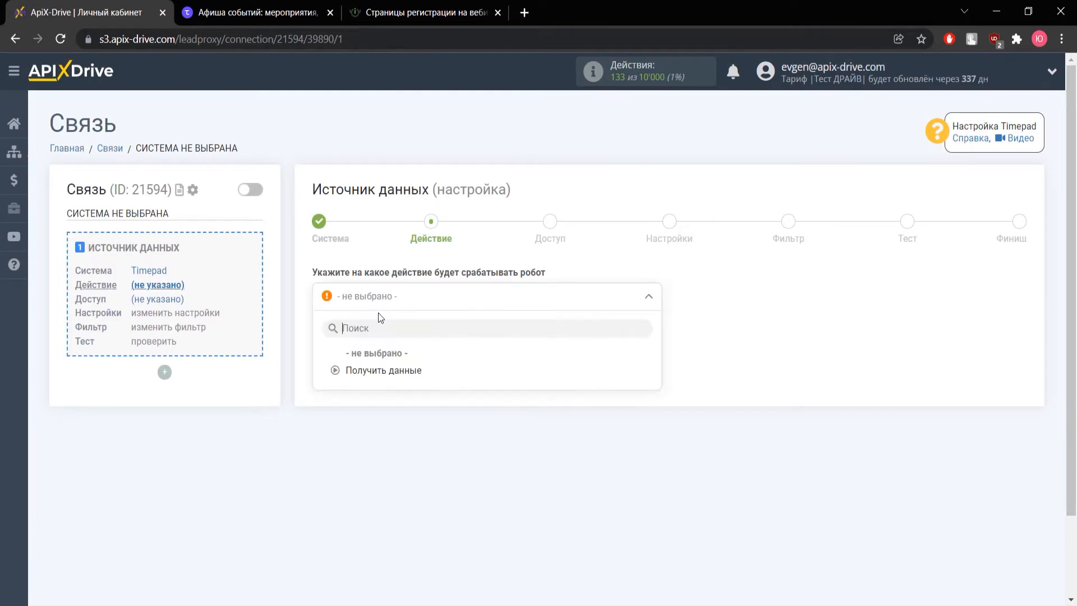
left_click(378, 372)
left_click(378, 370)
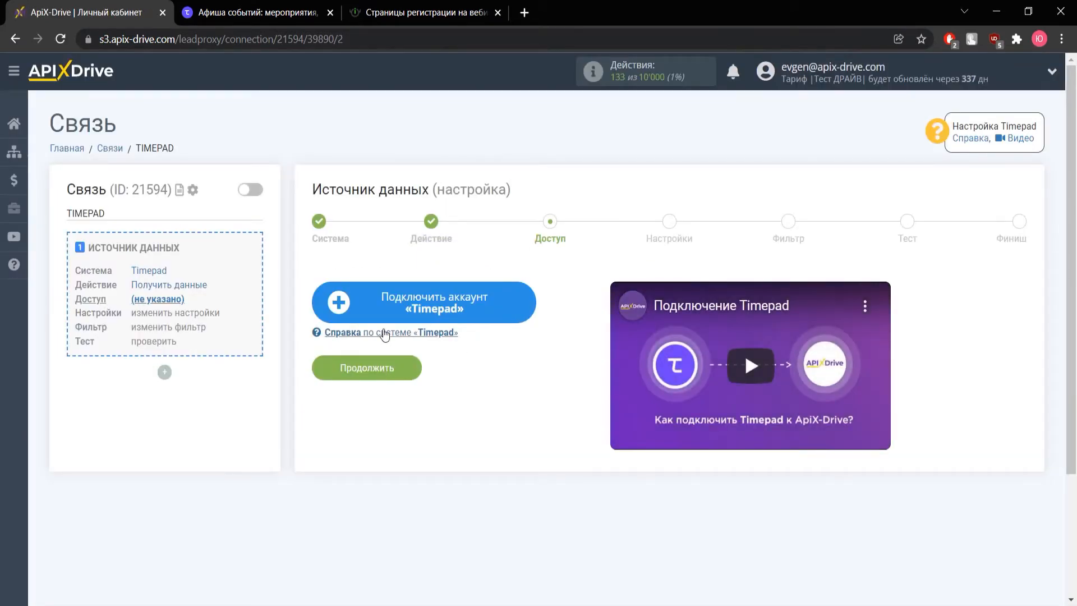
left_click(432, 315)
left_click(518, 343)
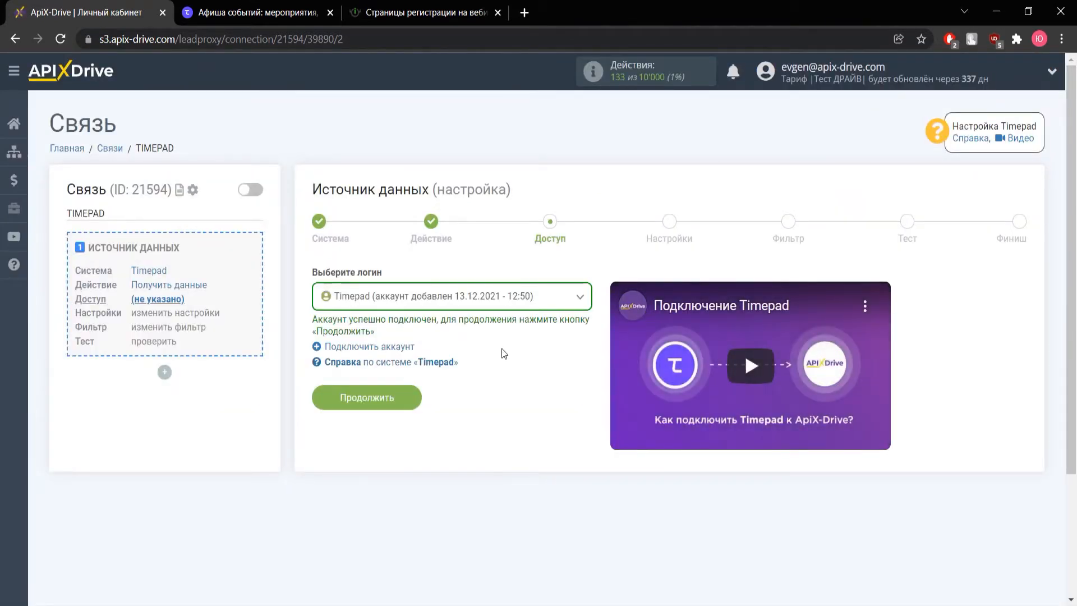
left_click(404, 398)
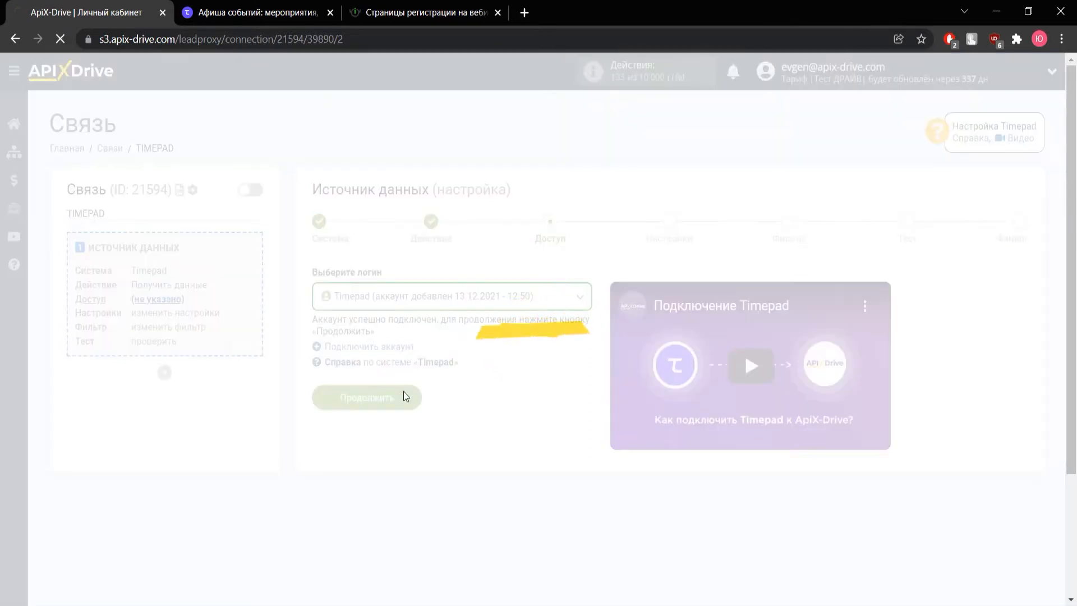
Copy the generated webhook URL
left_click_drag(563, 331, 320, 324)
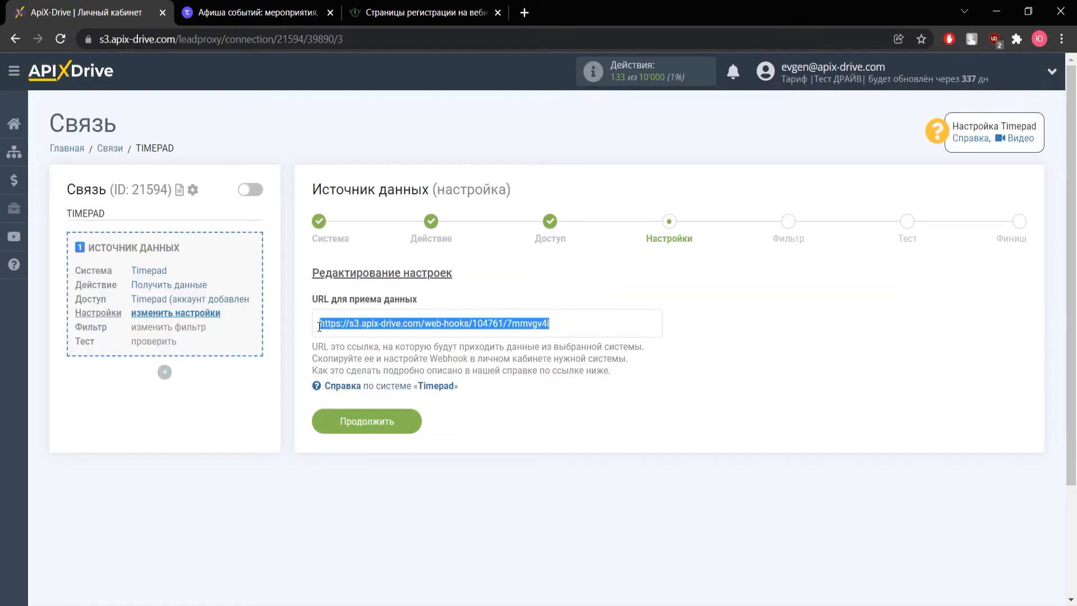
right_click(328, 326)
left_click(345, 335)
In Timepad, open Вебхуки under Организация > Интеграции
left_click(306, 16)
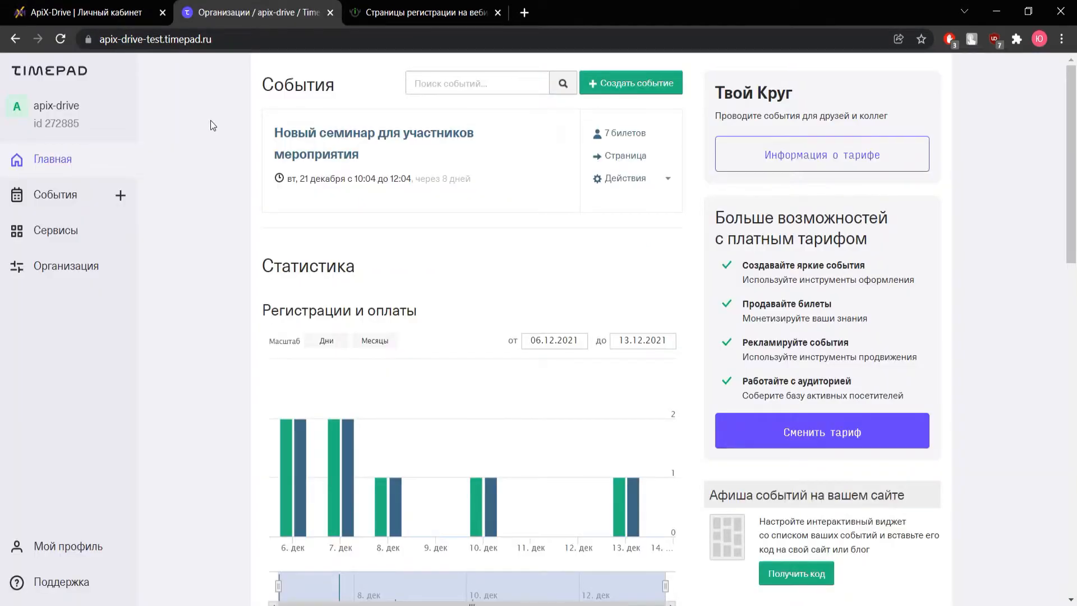
left_click(57, 270)
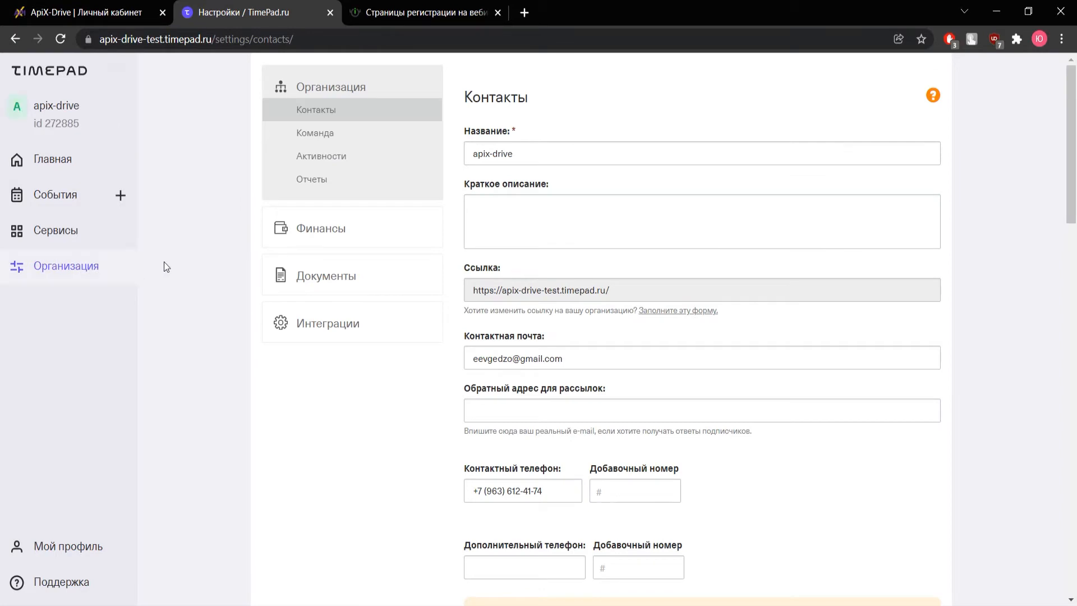
left_click(325, 321)
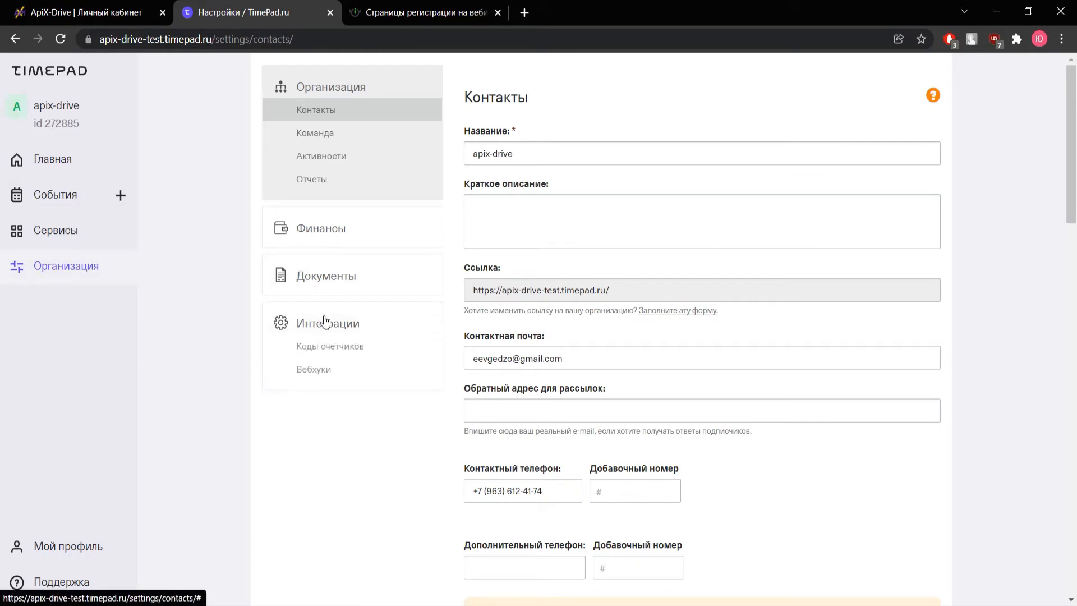
left_click(319, 375)
Paste the ApiX-Drive webhook URL for ticket status changes and save it
left_click(505, 304)
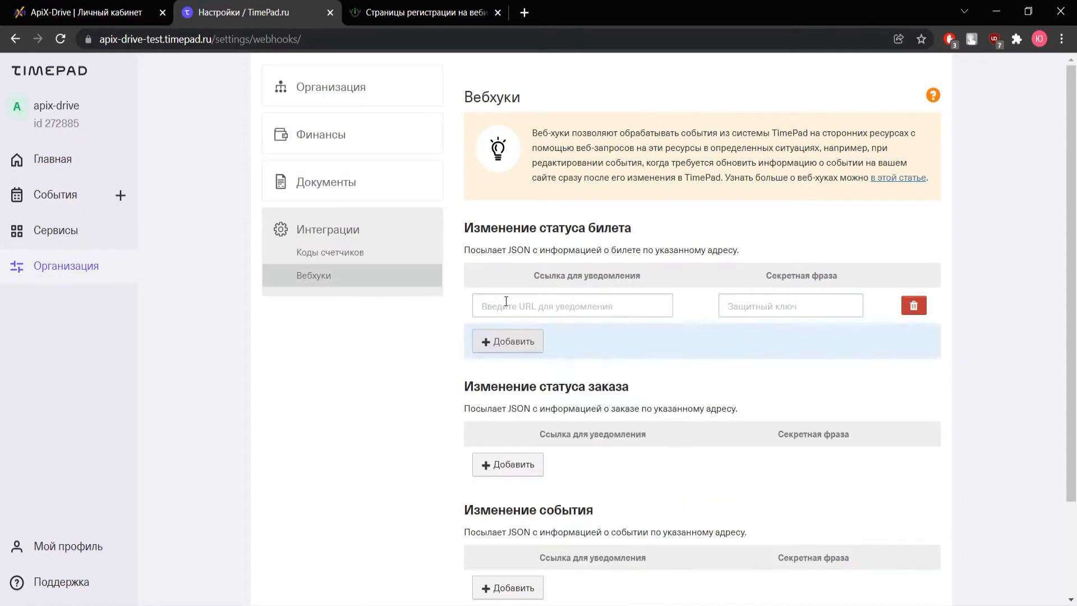
right_click(506, 301)
left_click(570, 410)
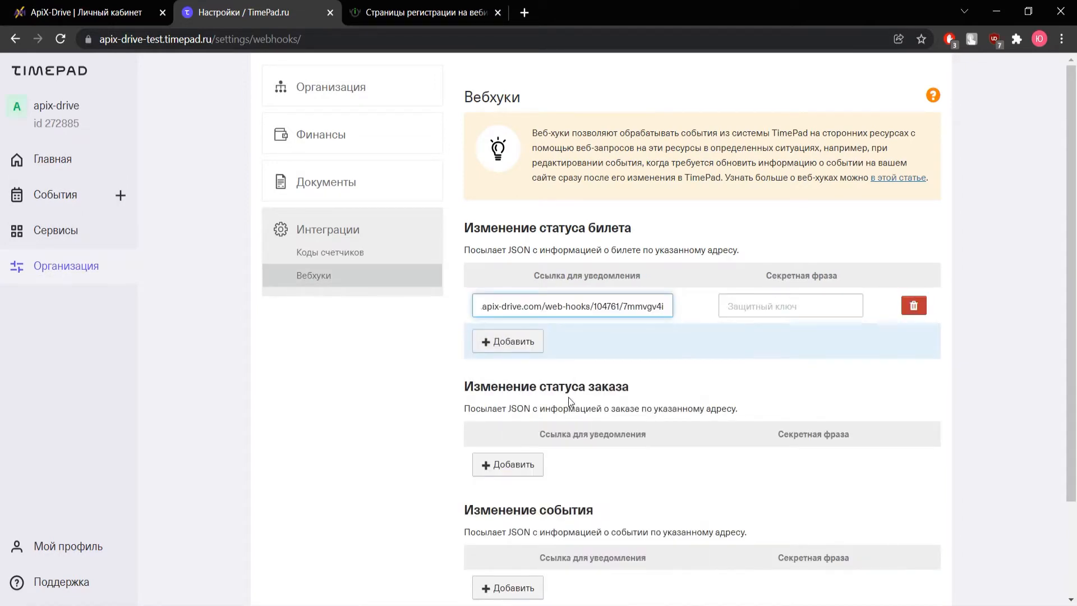
scroll(567, 397, "down", 3)
left_click(508, 513)
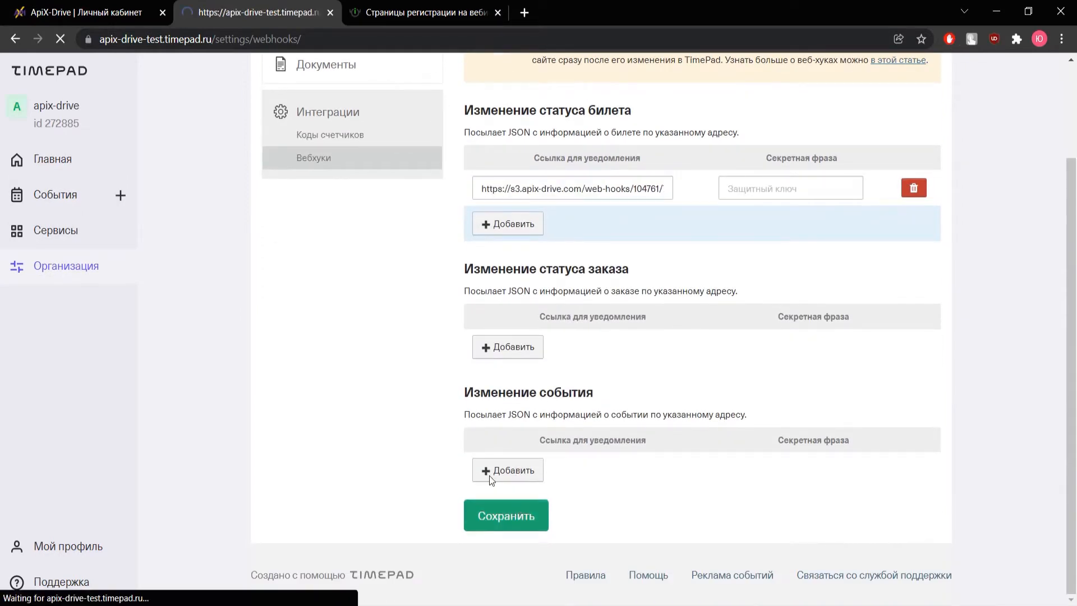
left_click(54, 73)
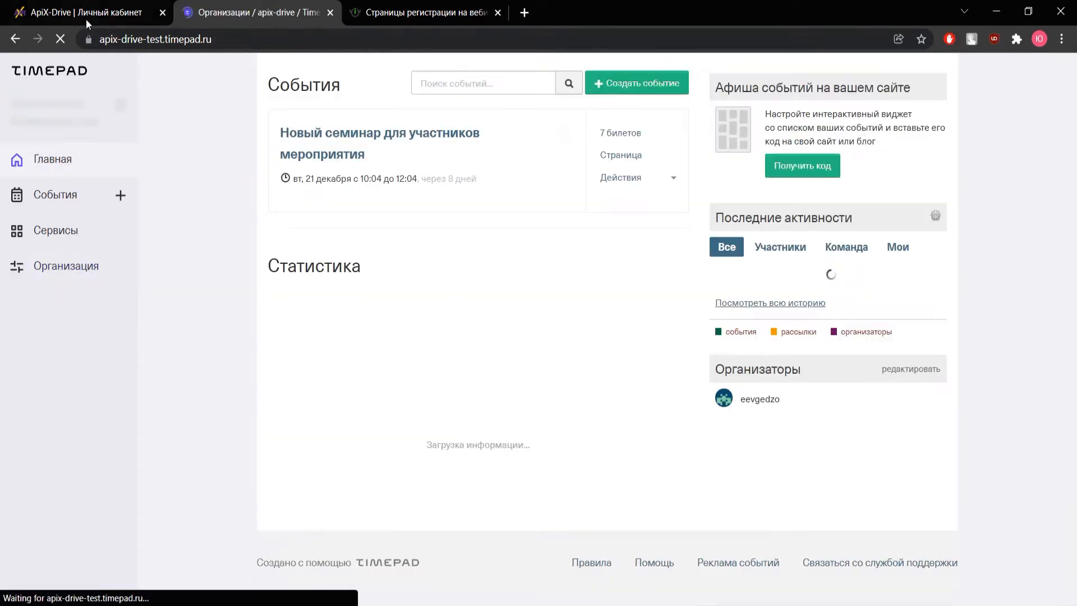
left_click(86, 15)
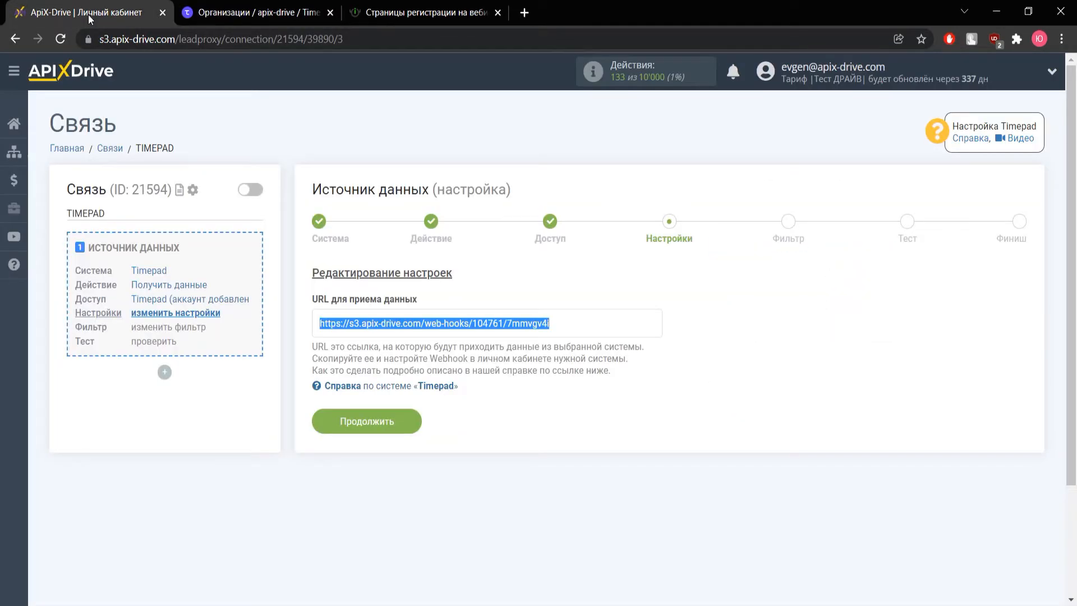
Continue past Настройки and Фильтр to the Тест step with sample data
left_click(385, 429)
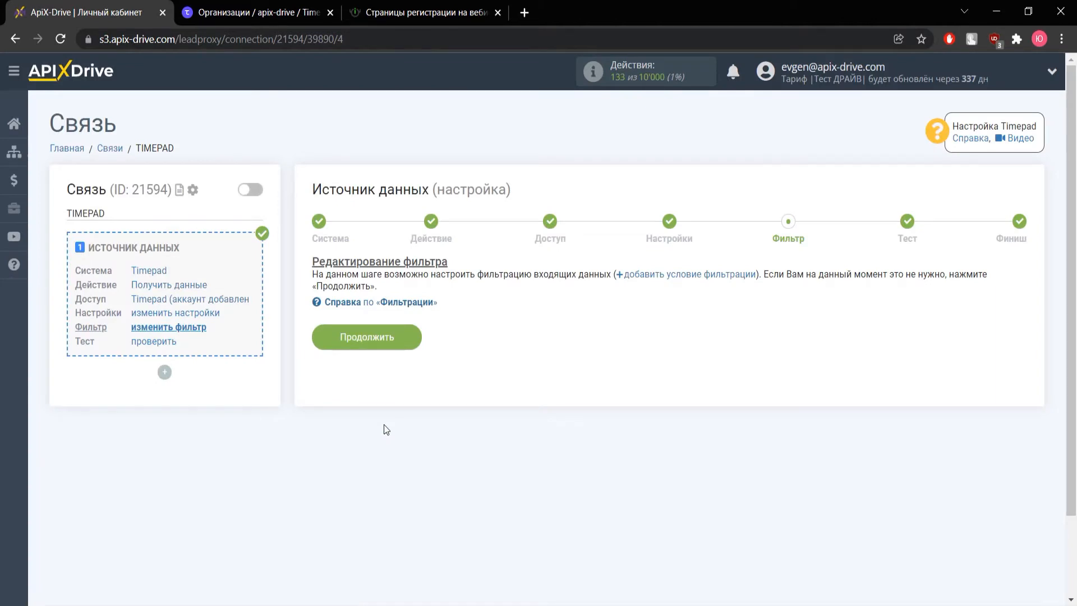
left_click(368, 336)
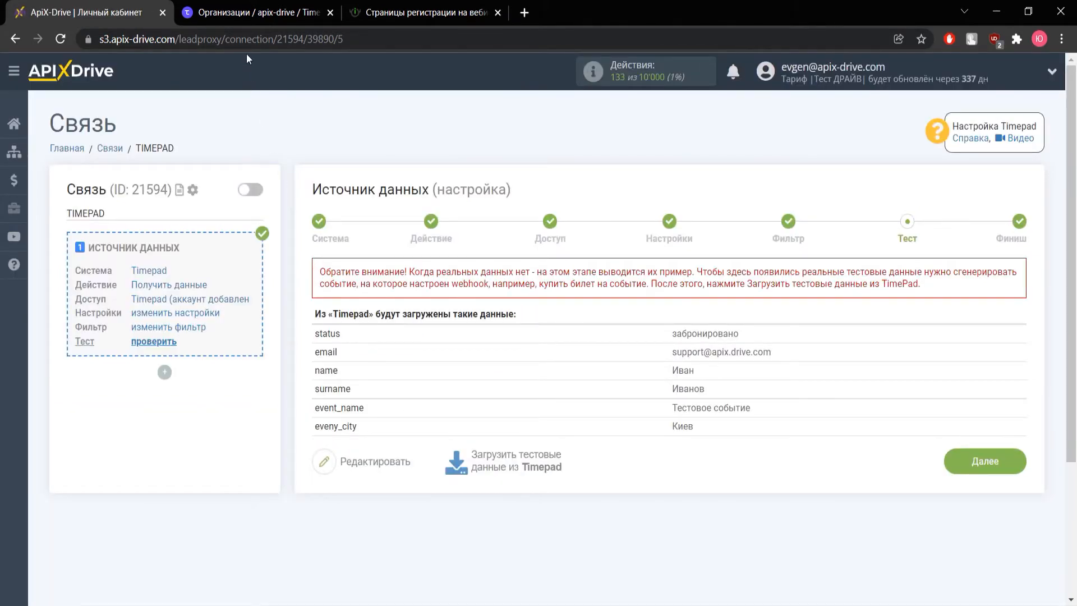
left_click(255, 22)
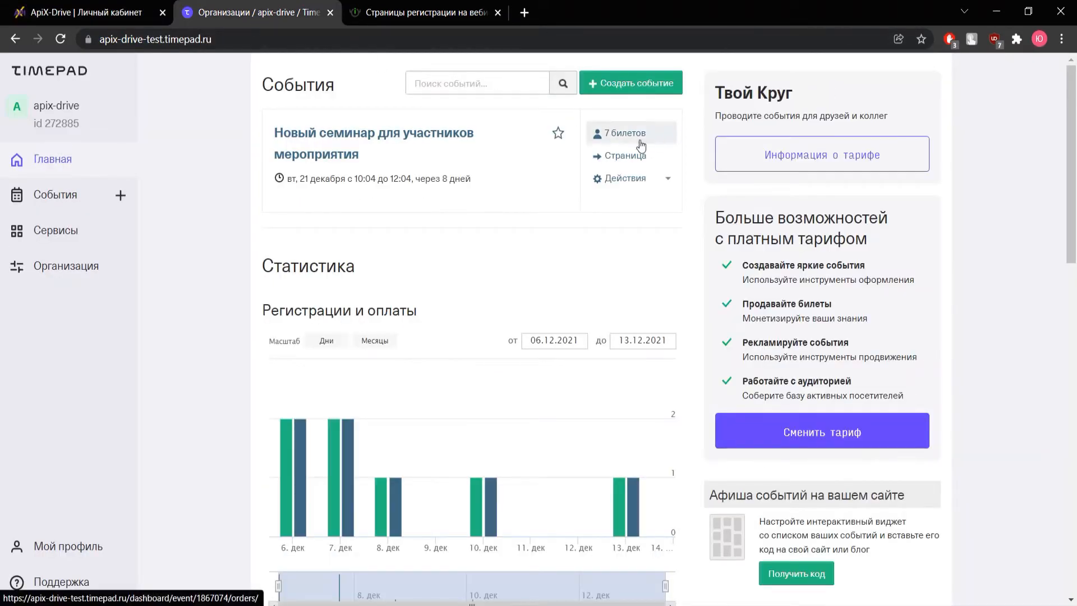
Open the seminar's public event page from its sales statistics
left_click(419, 143)
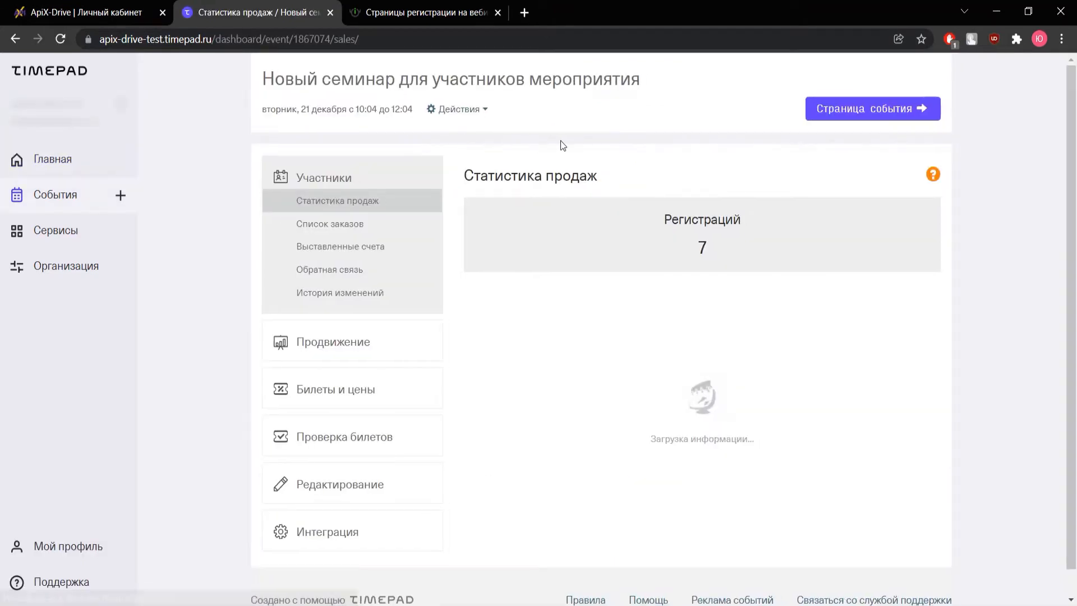
left_click(857, 116)
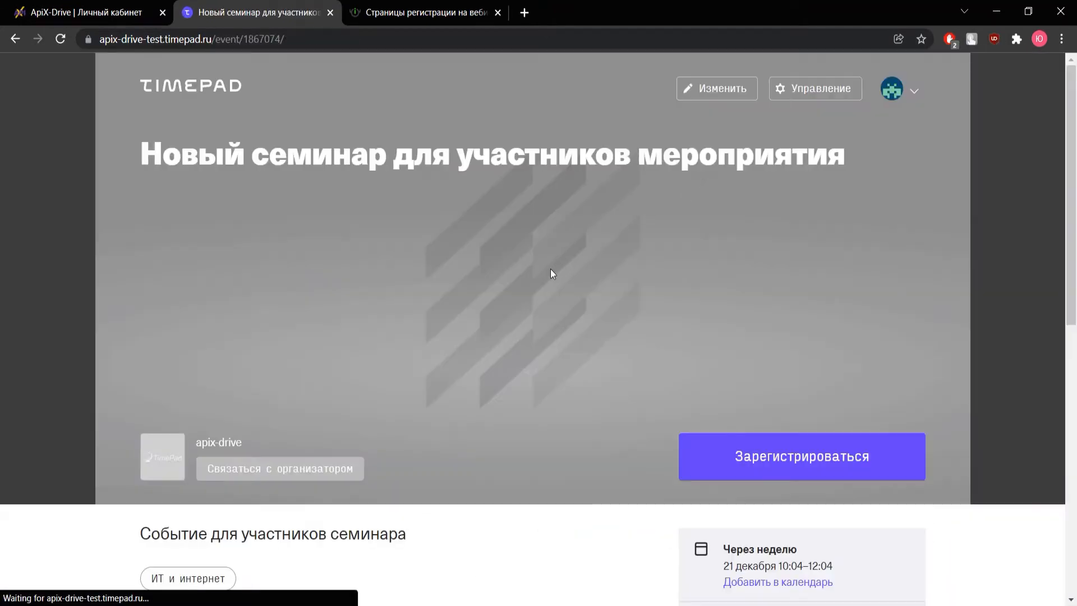
scroll(574, 339, "down", 13)
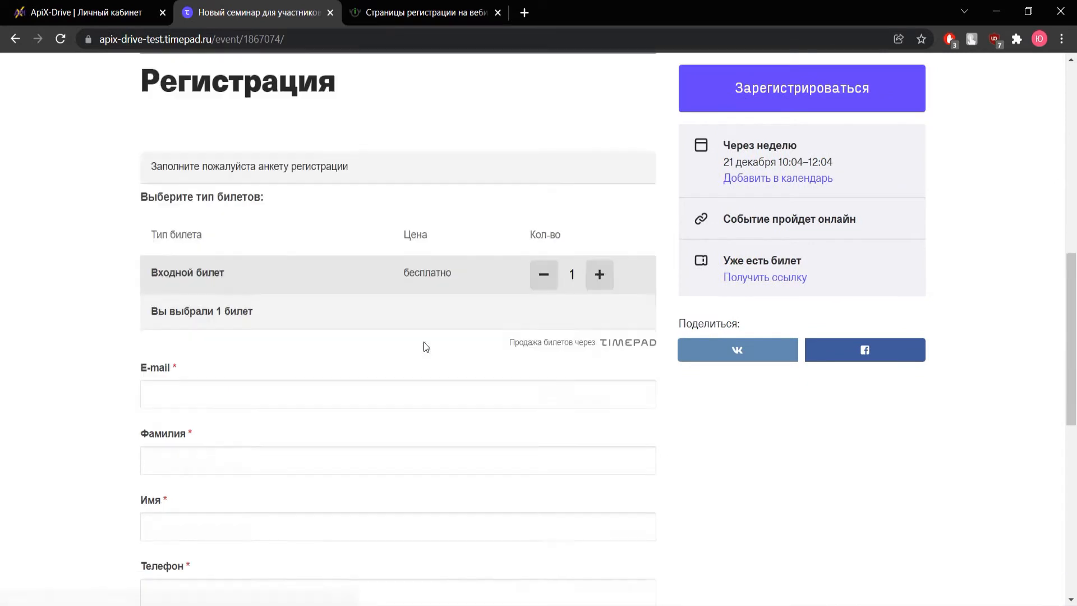
Fill in the registrant's e-mail, surname, first name and phone number
left_click(305, 260)
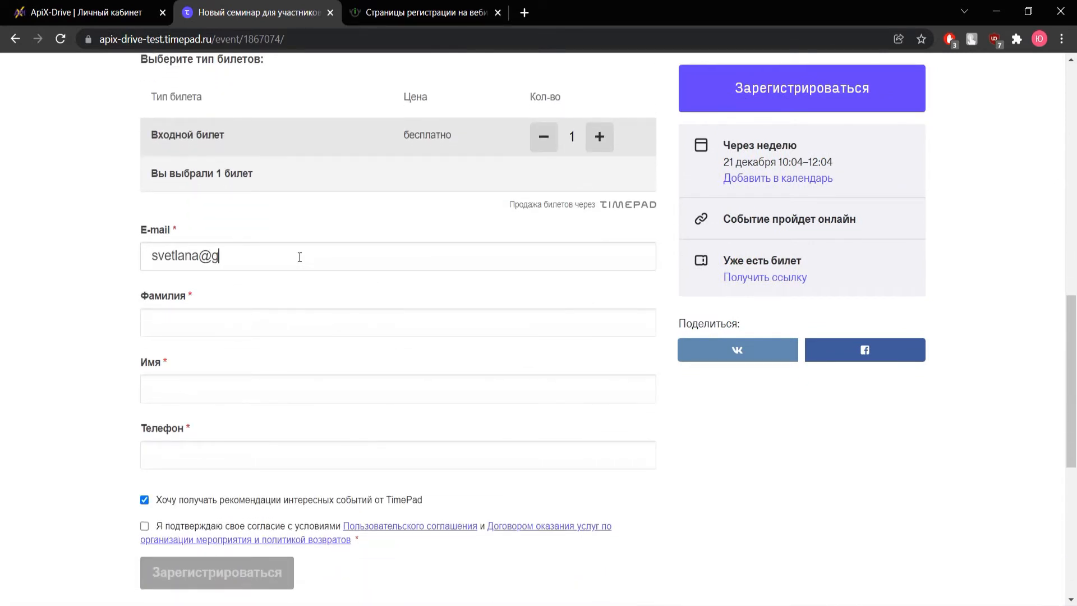
key("Tab")
key("Tab")
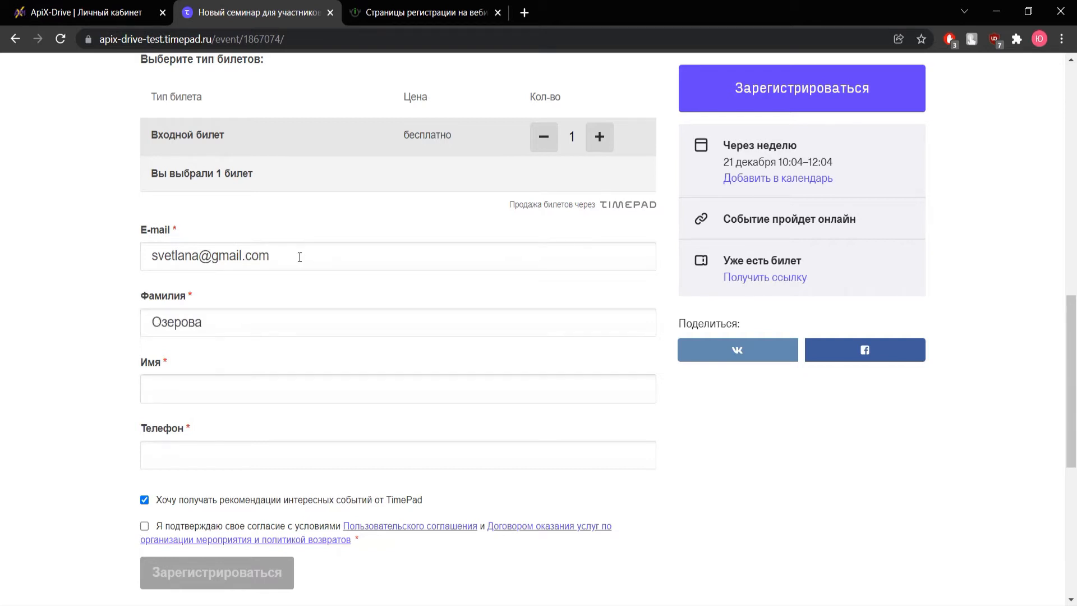
key("Tab")
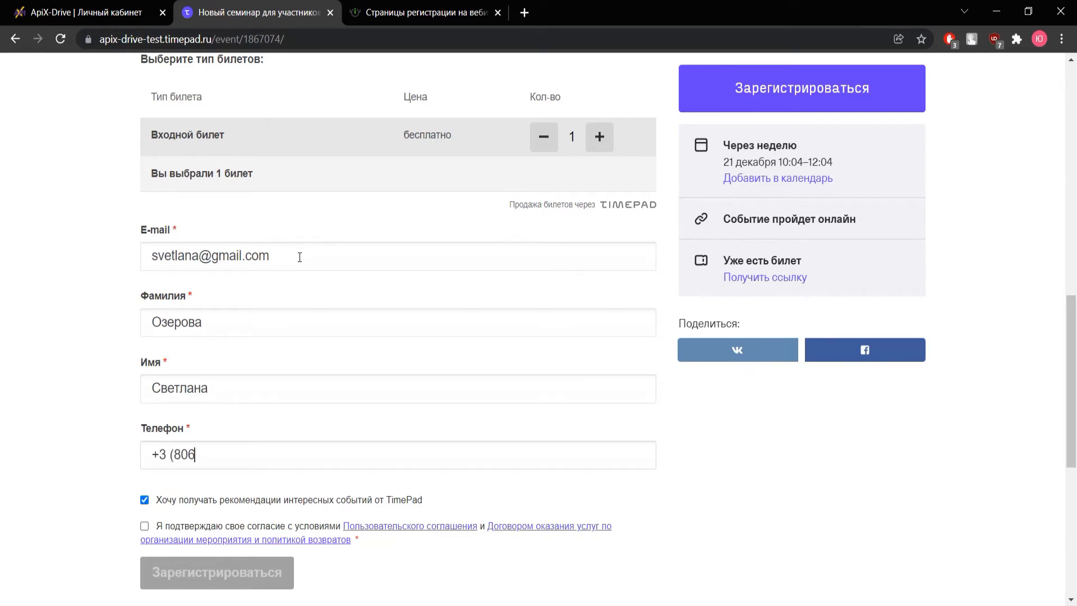
Opt out of recommendations, accept the terms, and submit the registration
scroll(299, 257, "down", 3)
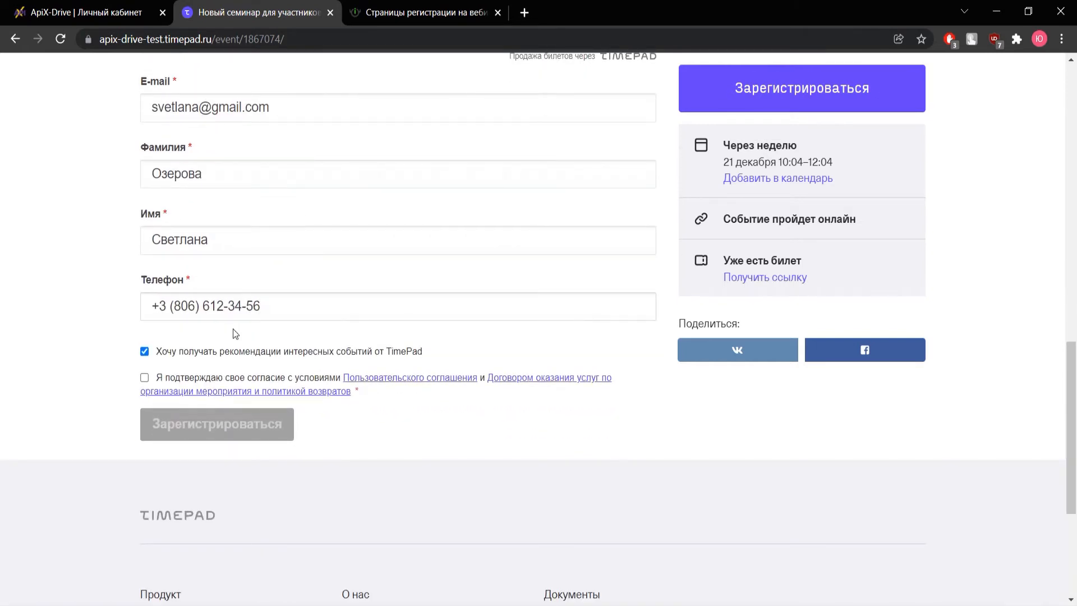
left_click(191, 381)
left_click(186, 351)
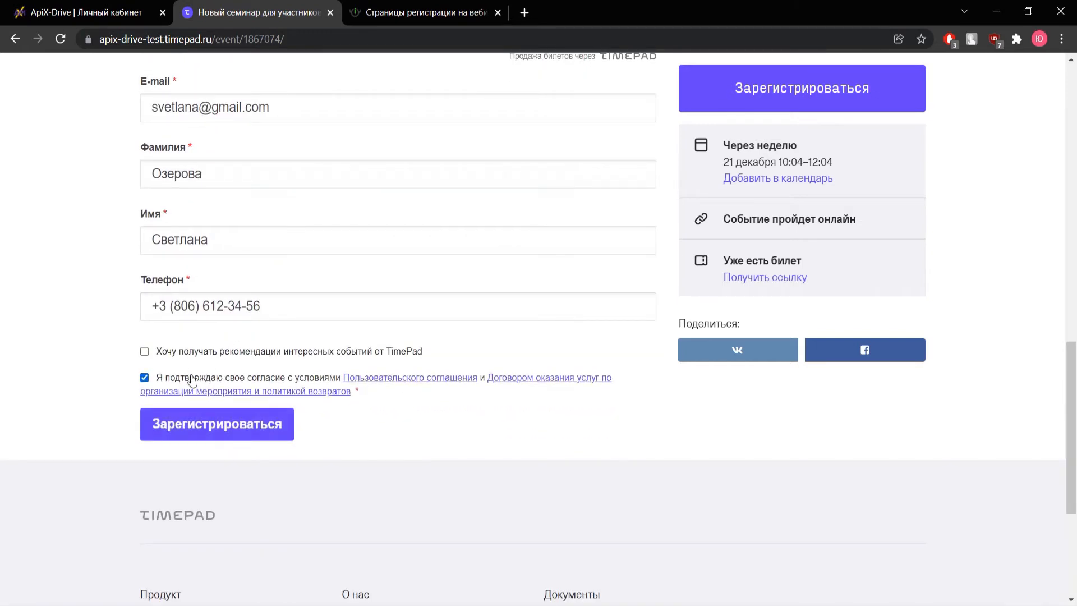
left_click(207, 425)
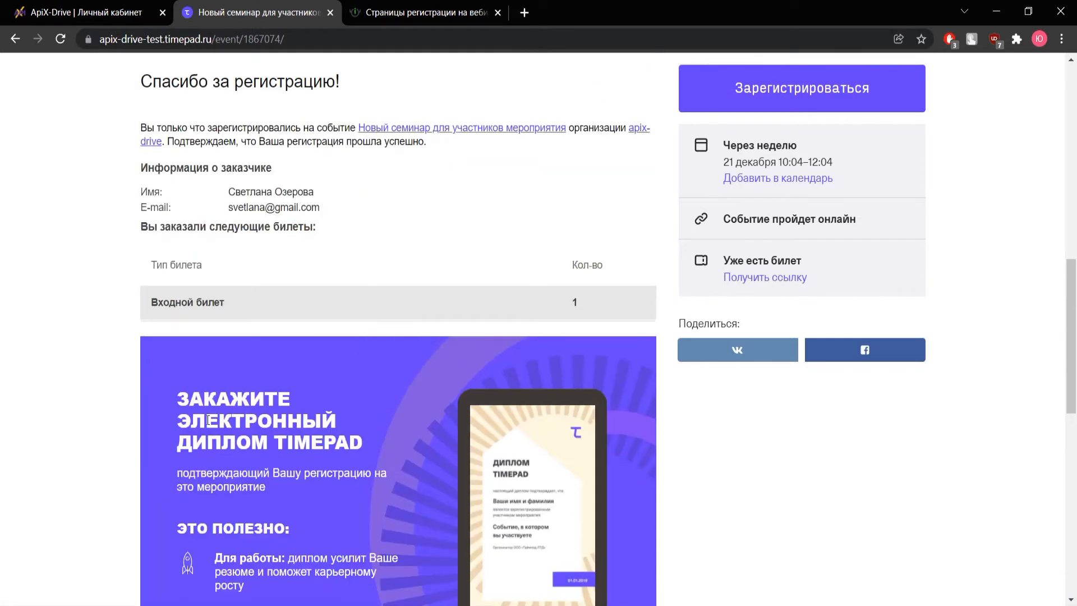
Load the real Timepad registration as test data and finish the source setup
left_click(112, 12)
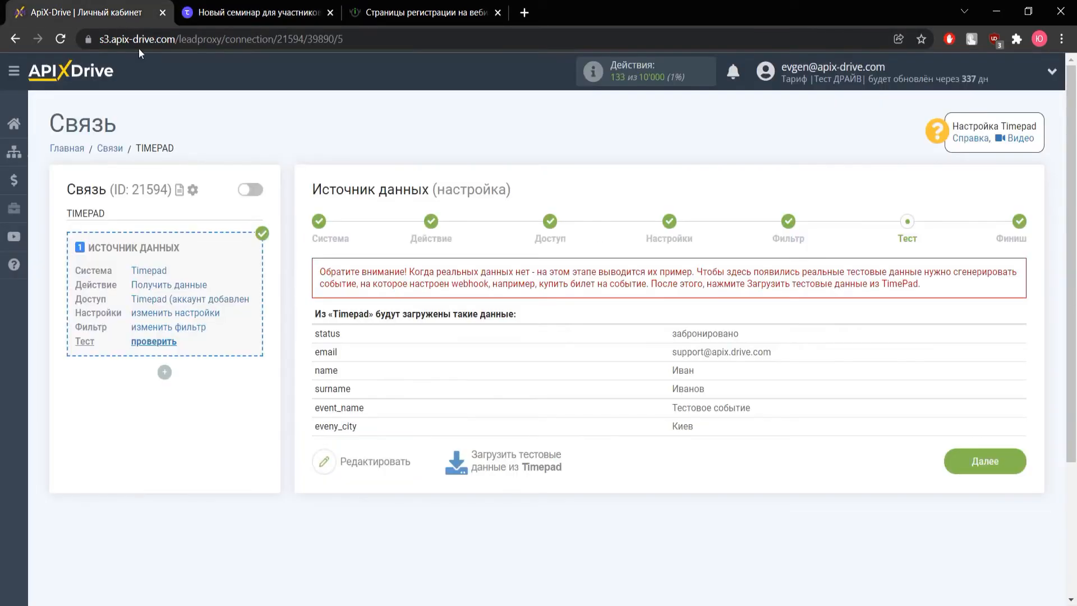
left_click(519, 466)
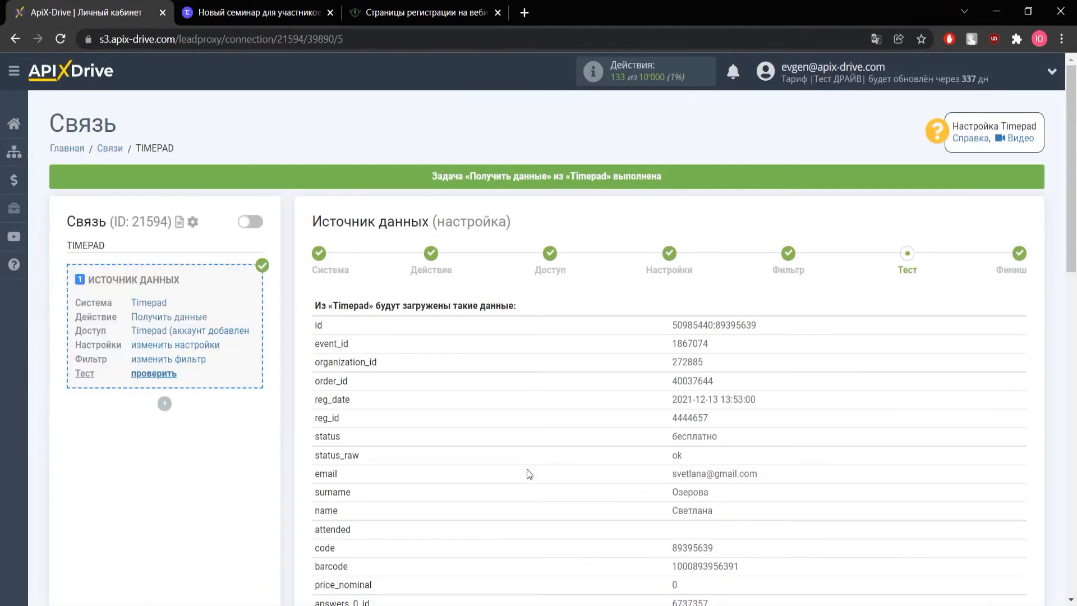
scroll(527, 469, "down", 3)
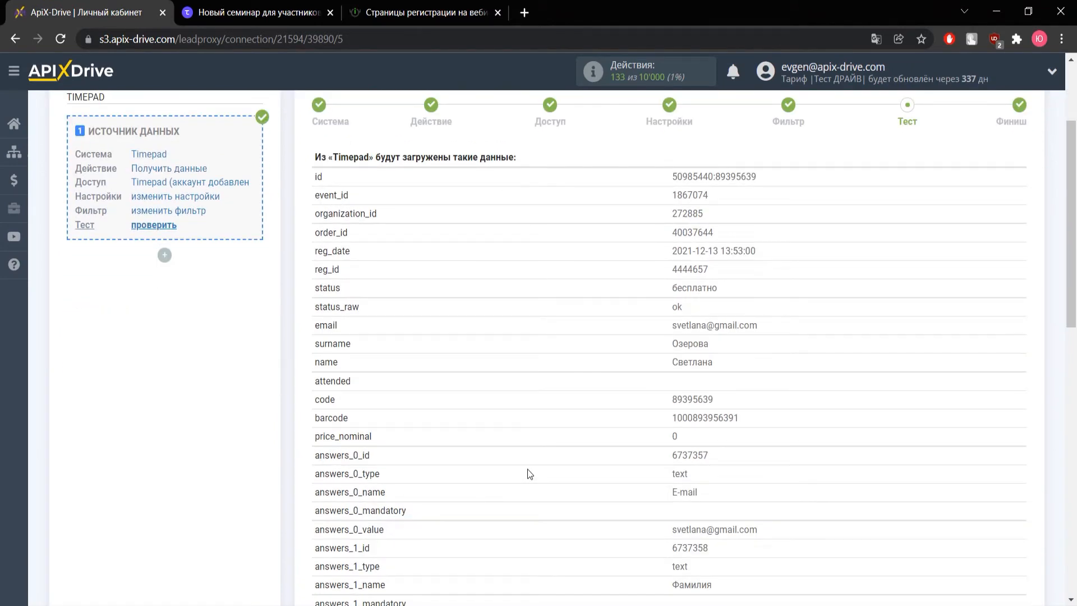
scroll(527, 469, "down", 9)
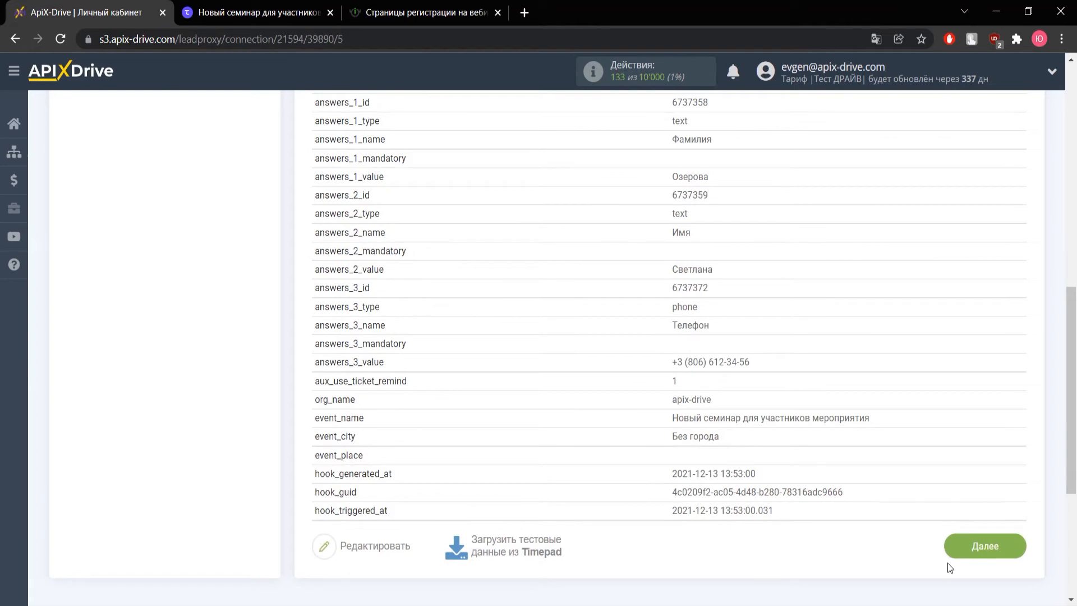
left_click(971, 549)
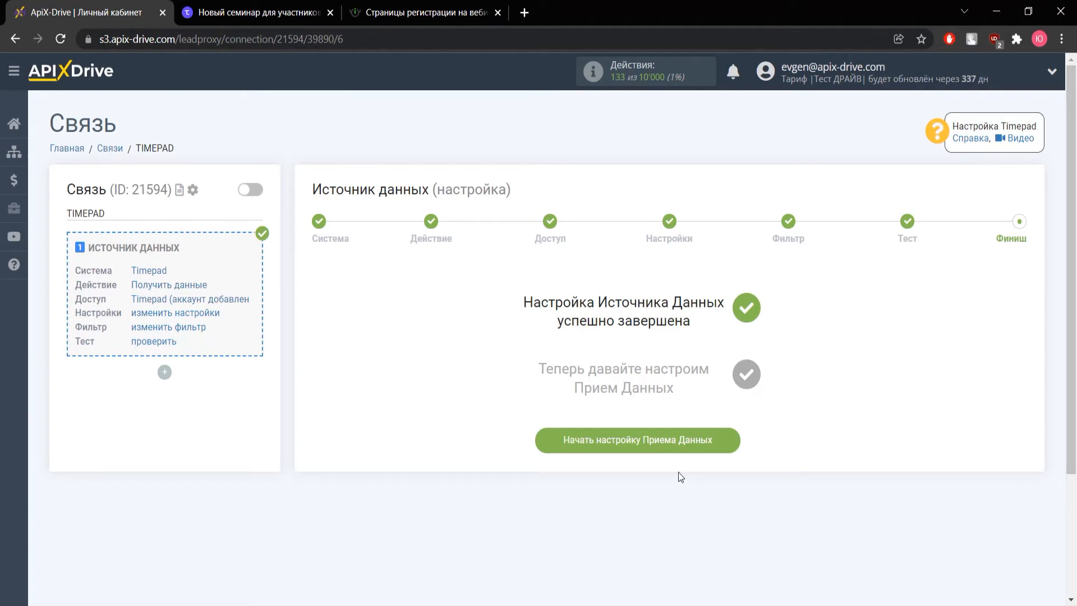
Choose Бизон 365 as receiver with action «Добавить подписчика в страницу регистрации вебинара»
left_click(661, 456)
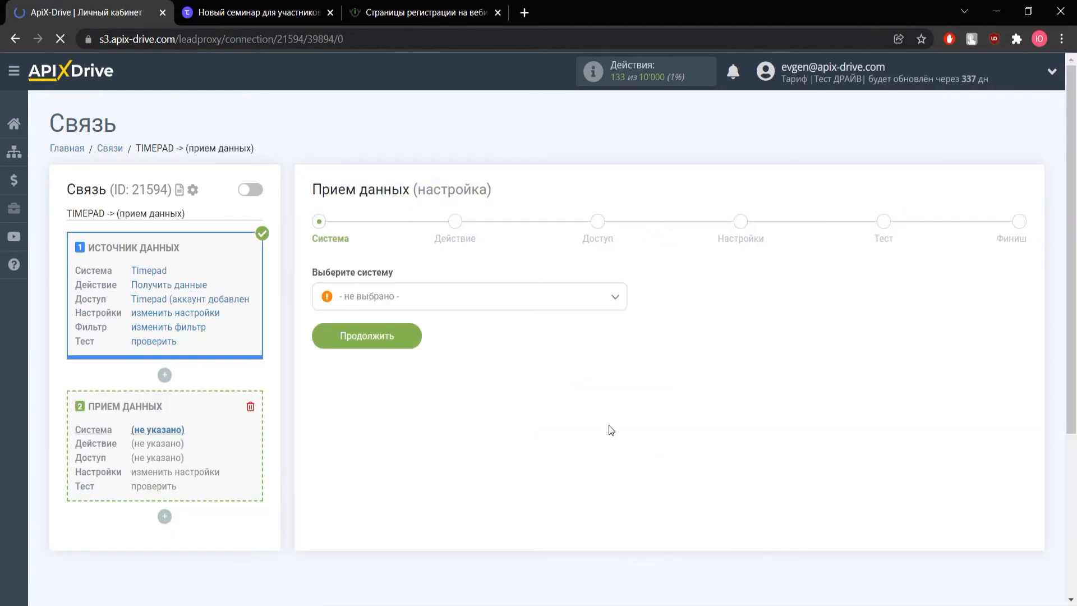
left_click(437, 307)
scroll(424, 447, "down", 20)
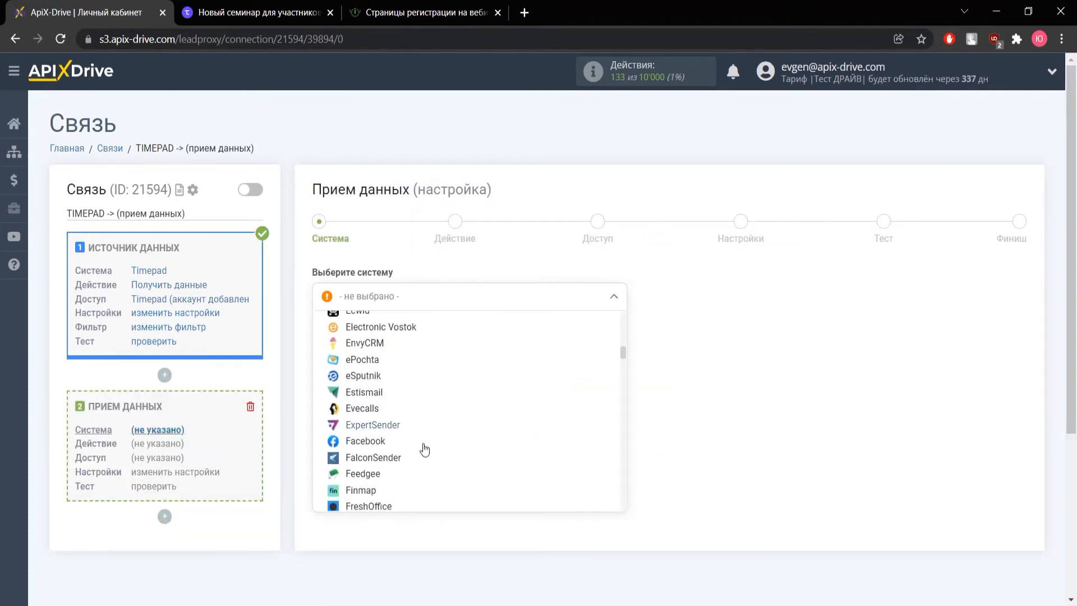
scroll(424, 447, "down", 15)
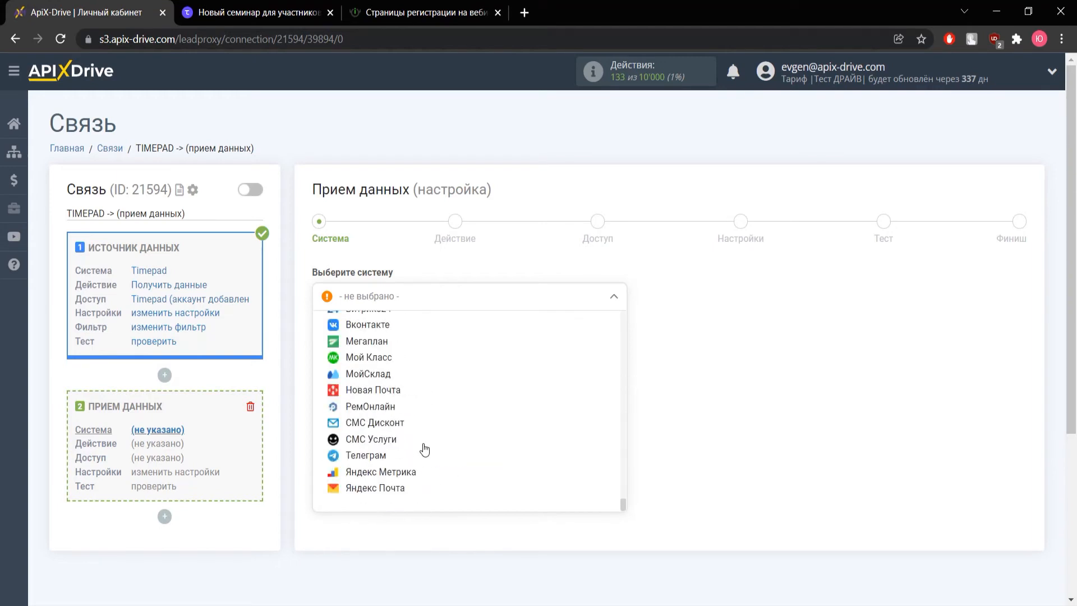
scroll(392, 421, "up", 3)
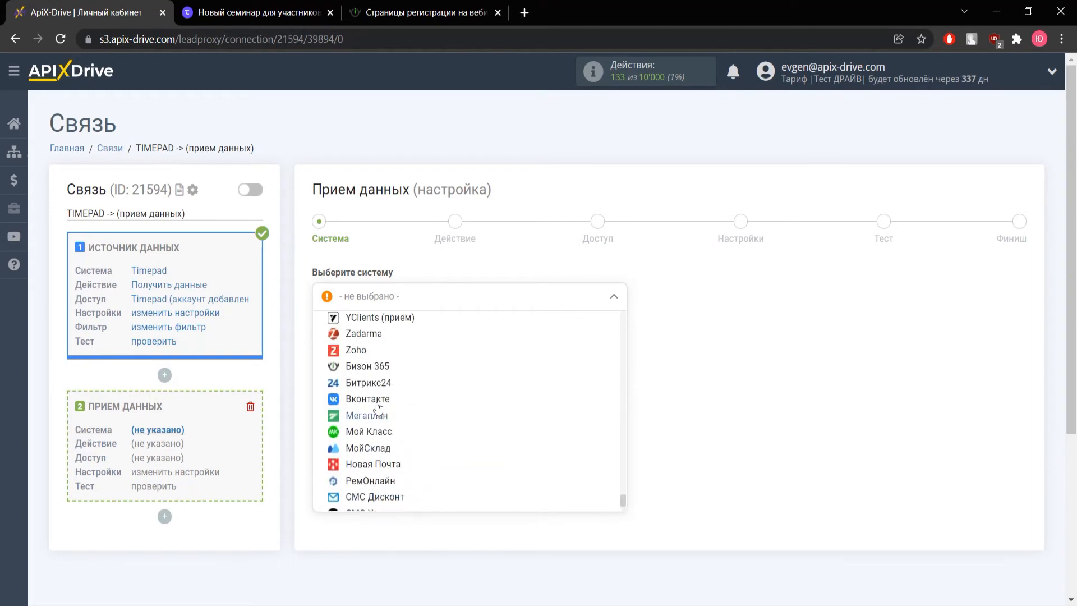
left_click(359, 365)
left_click(362, 337)
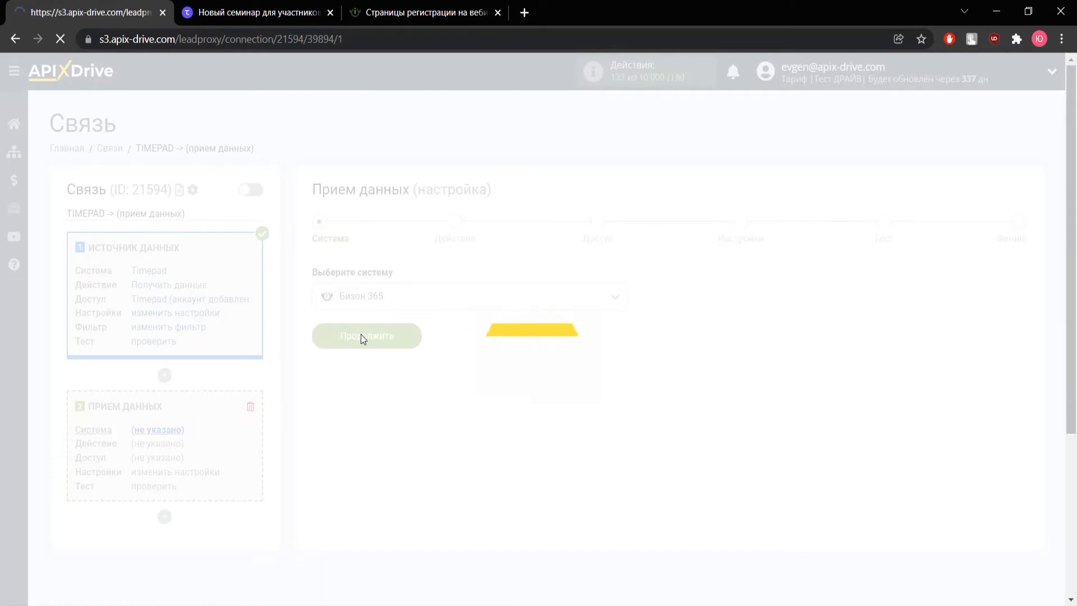
left_click(361, 303)
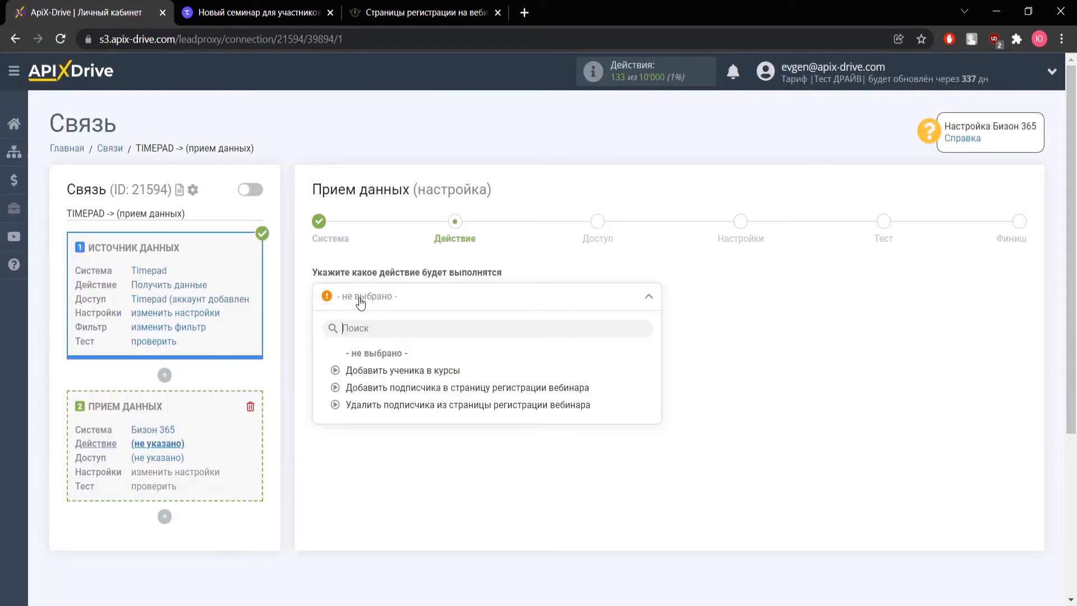
left_click(376, 390)
left_click(368, 360)
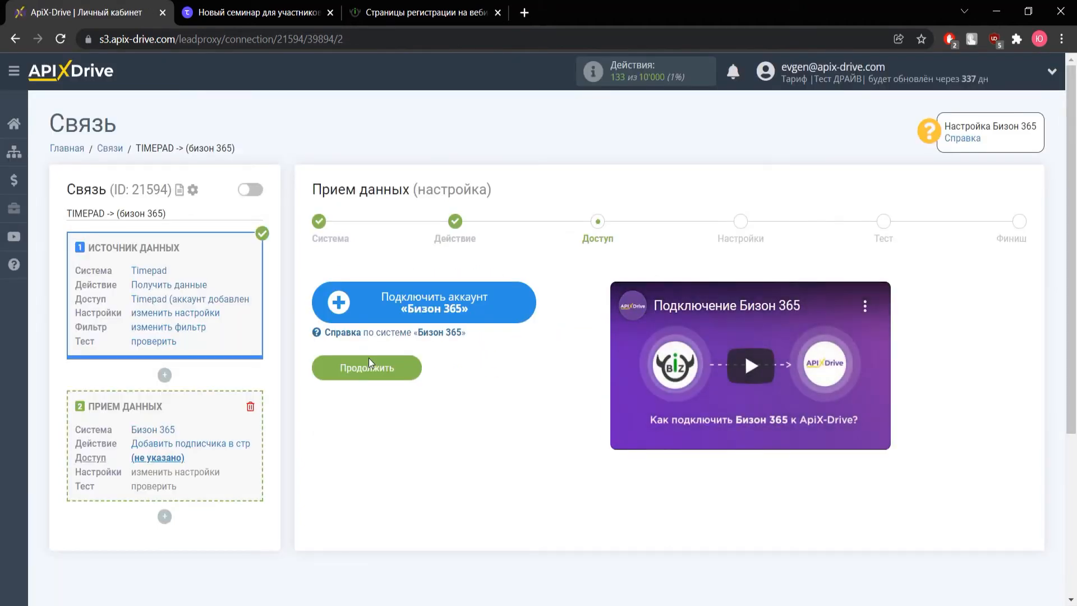
Connect a Бизон 365 account by entering its login e-mail and password
left_click(386, 307)
left_click(397, 302)
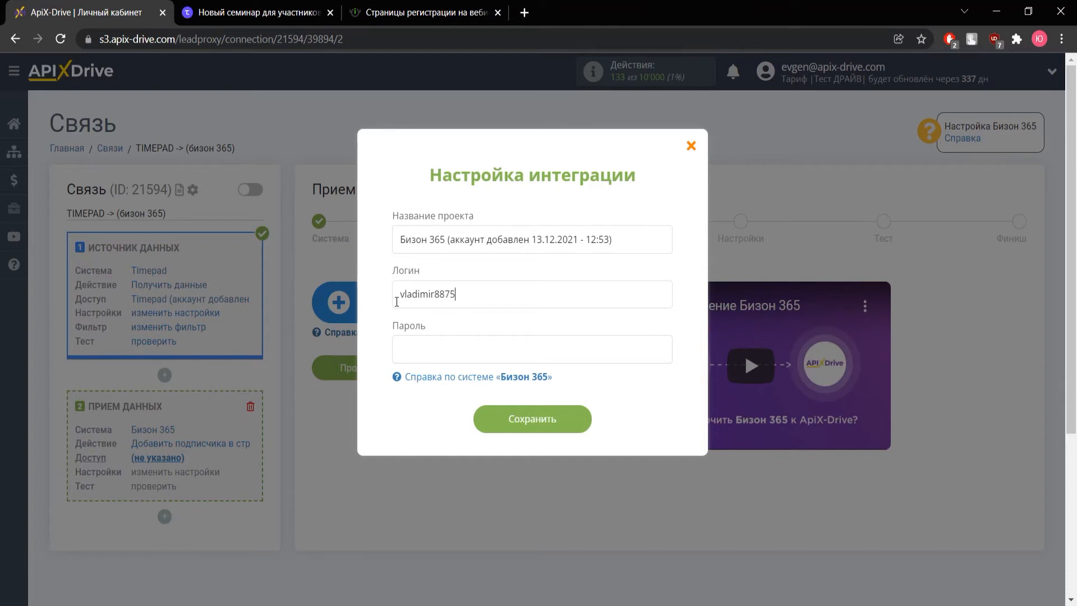
key("ctrl+v")
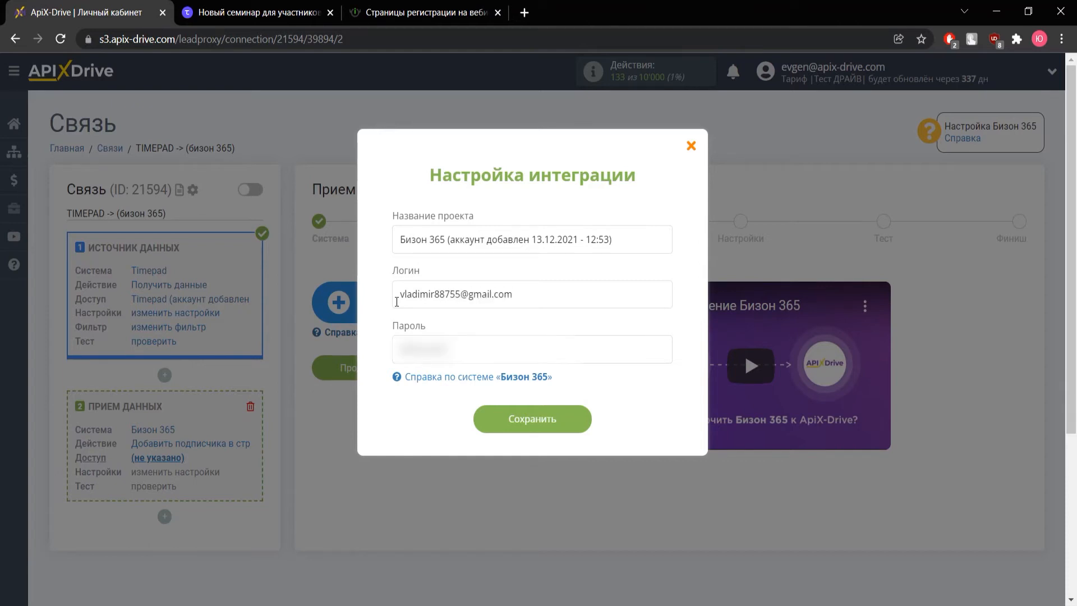
left_click(558, 424)
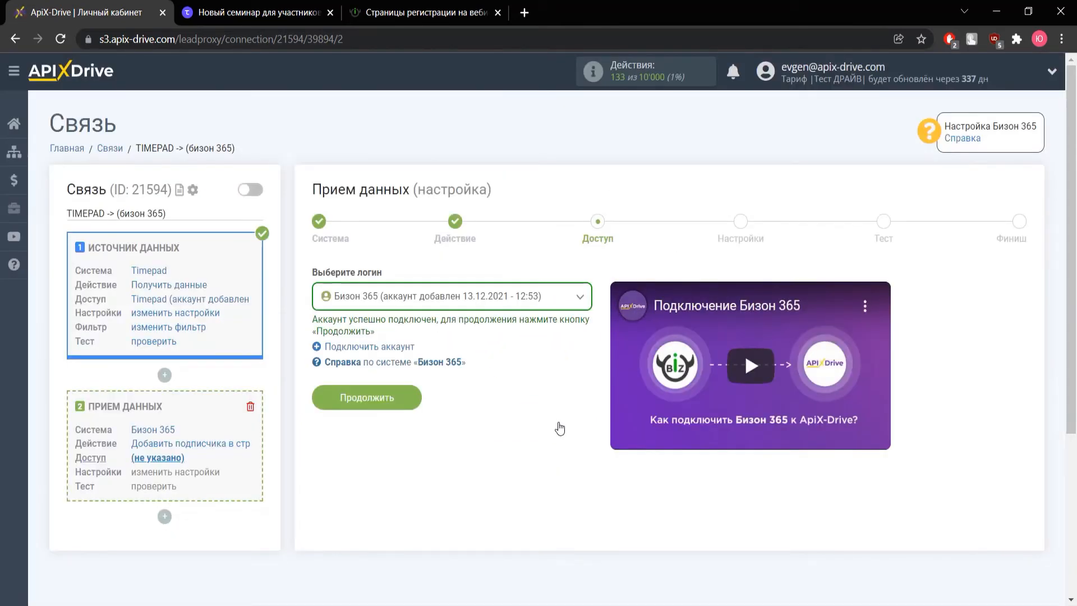
Select registration page Test and map E-mail to answers_0_value
left_click(396, 399)
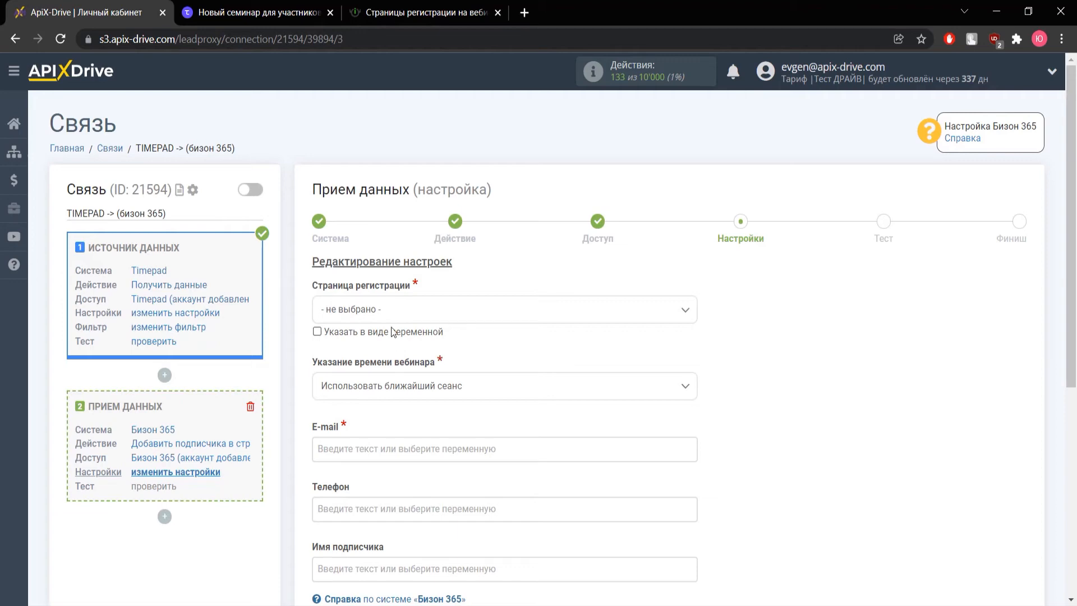
left_click(382, 312)
left_click(354, 386)
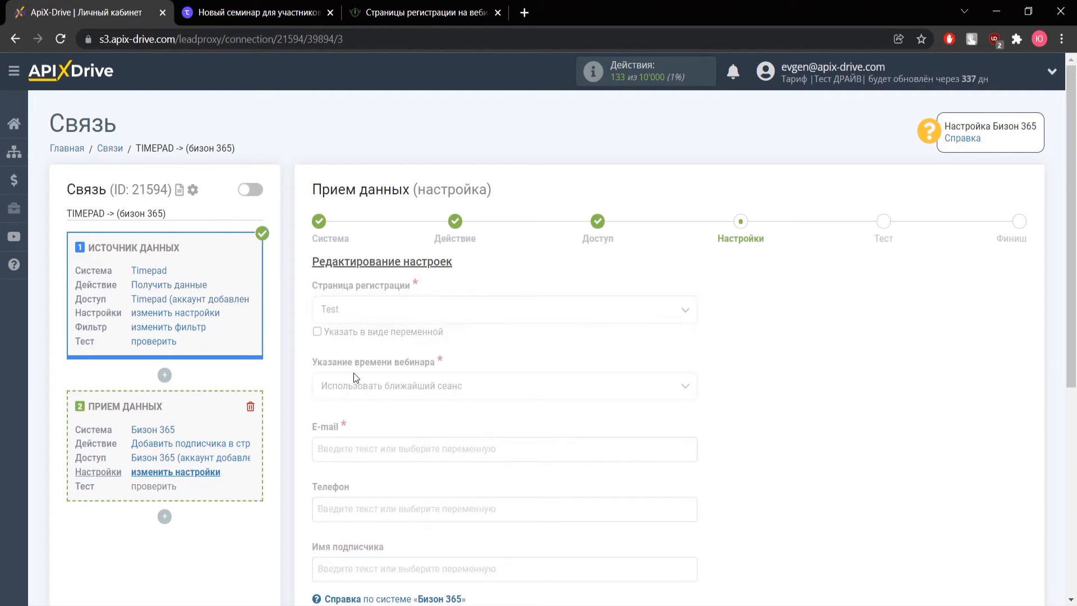
scroll(369, 370, "down", 3)
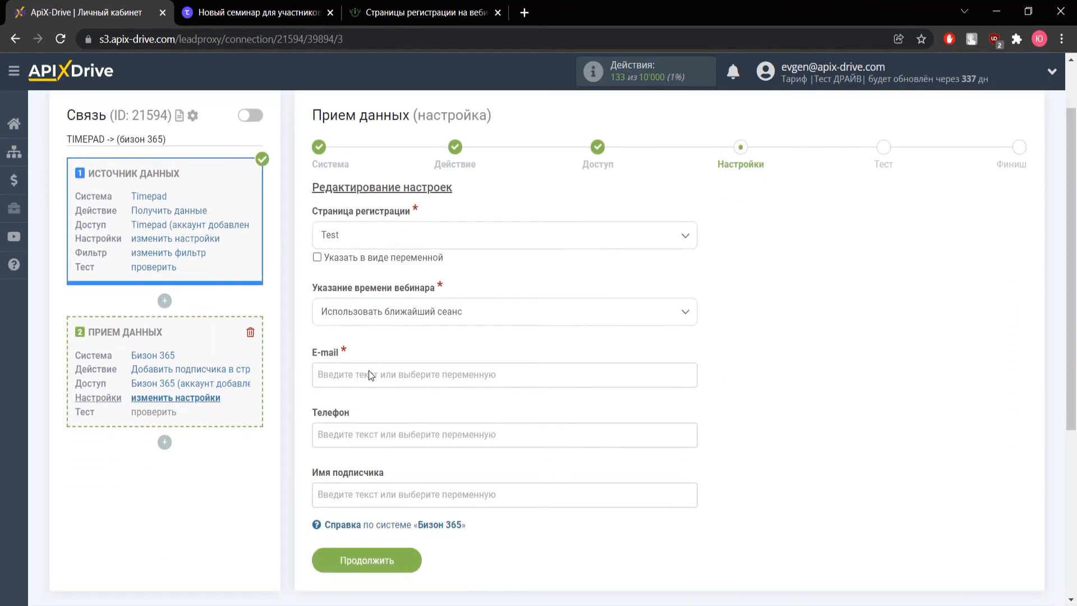
left_click(359, 302)
scroll(472, 382, "down", 4)
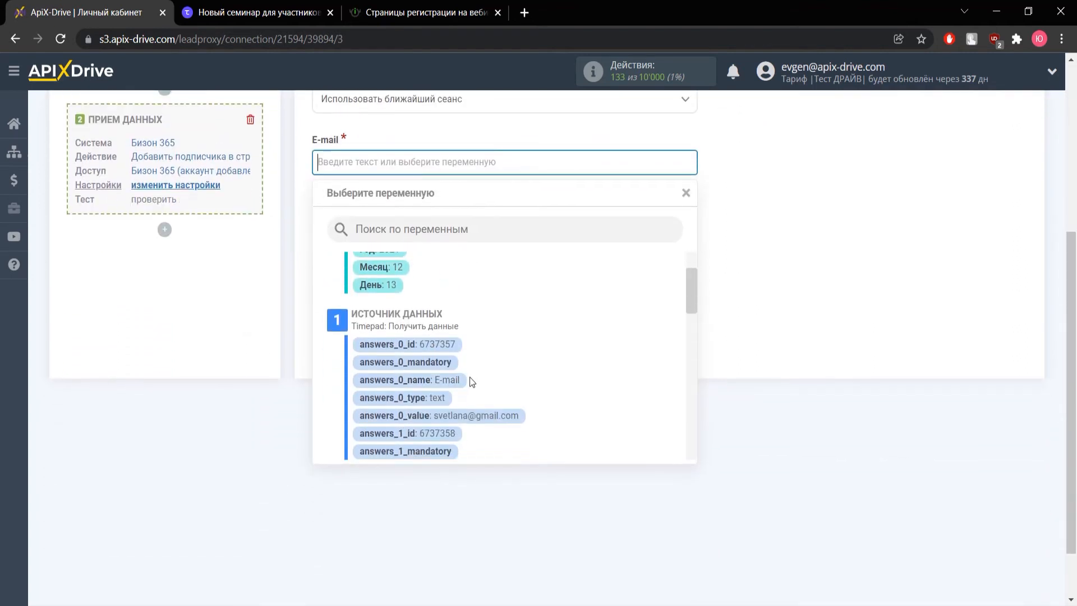
left_click(485, 416)
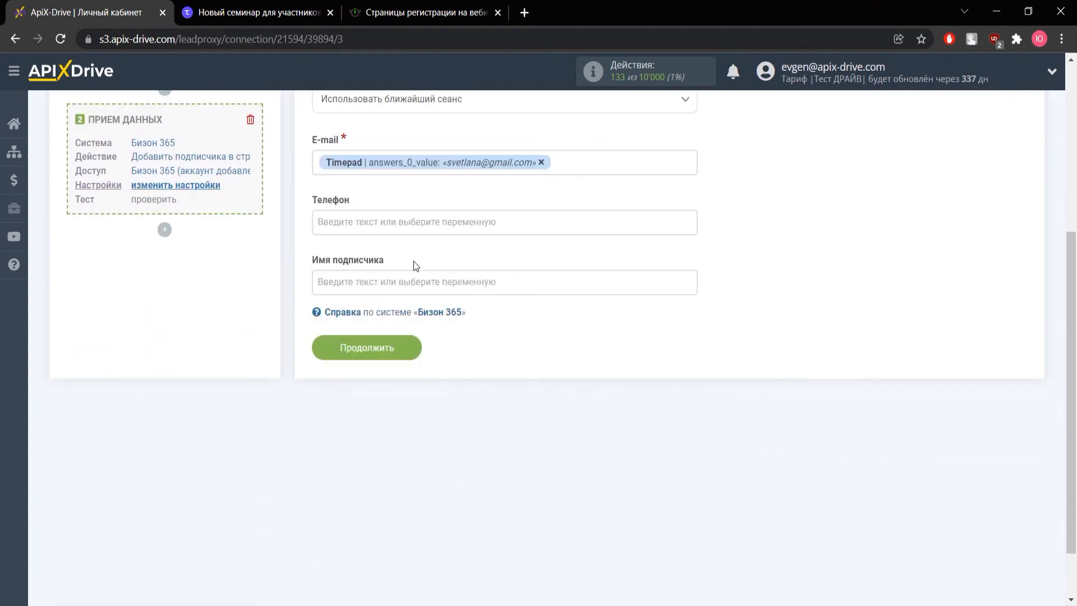
Map the phone field to answers_3_value
left_click(407, 224)
scroll(453, 310, "down", 5)
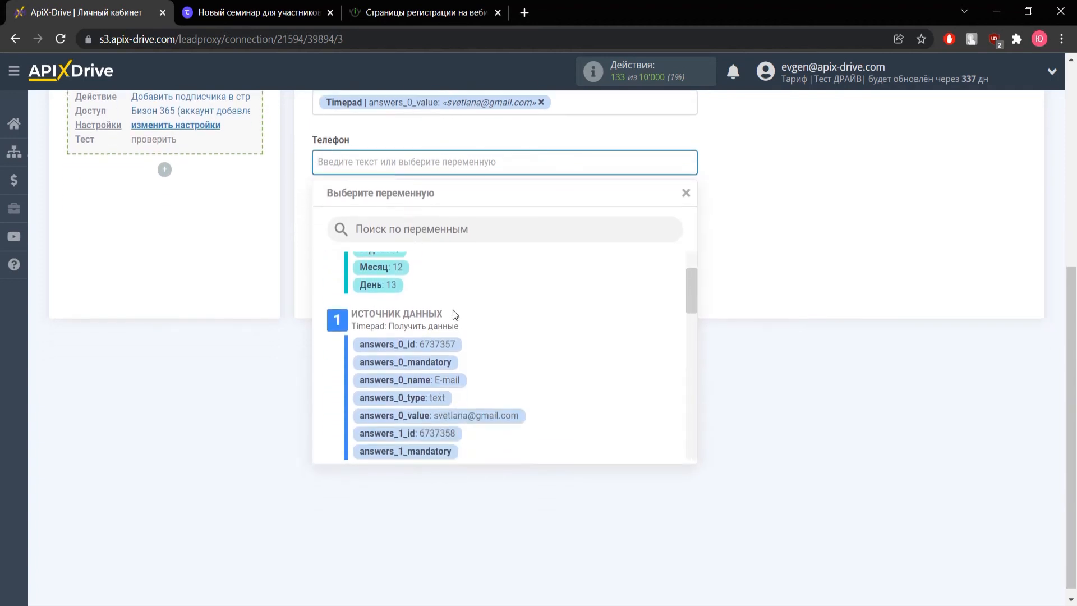
scroll(456, 322, "down", 3)
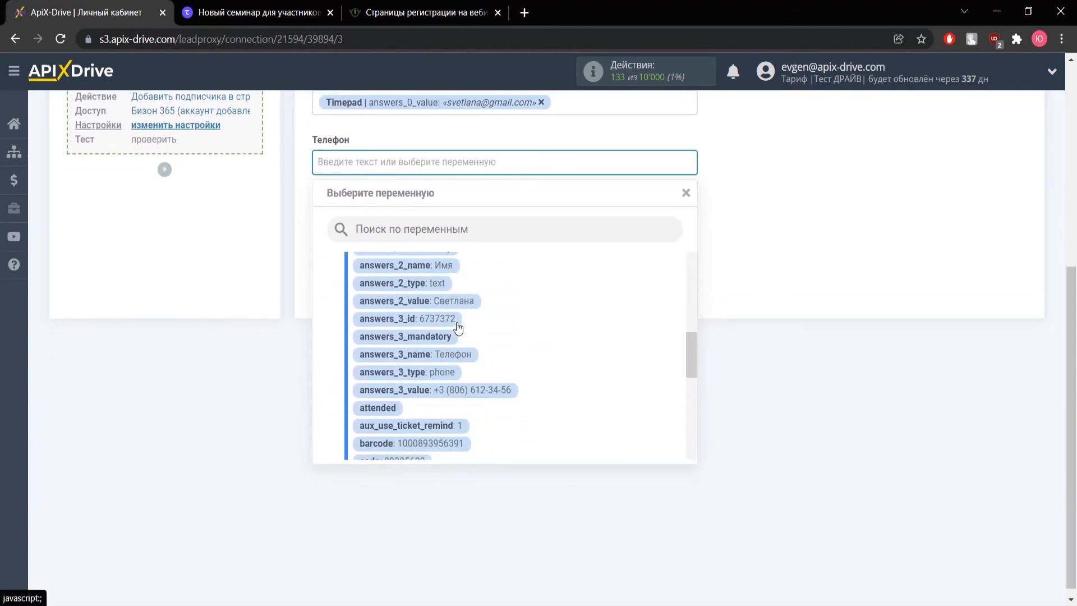
left_click(494, 385)
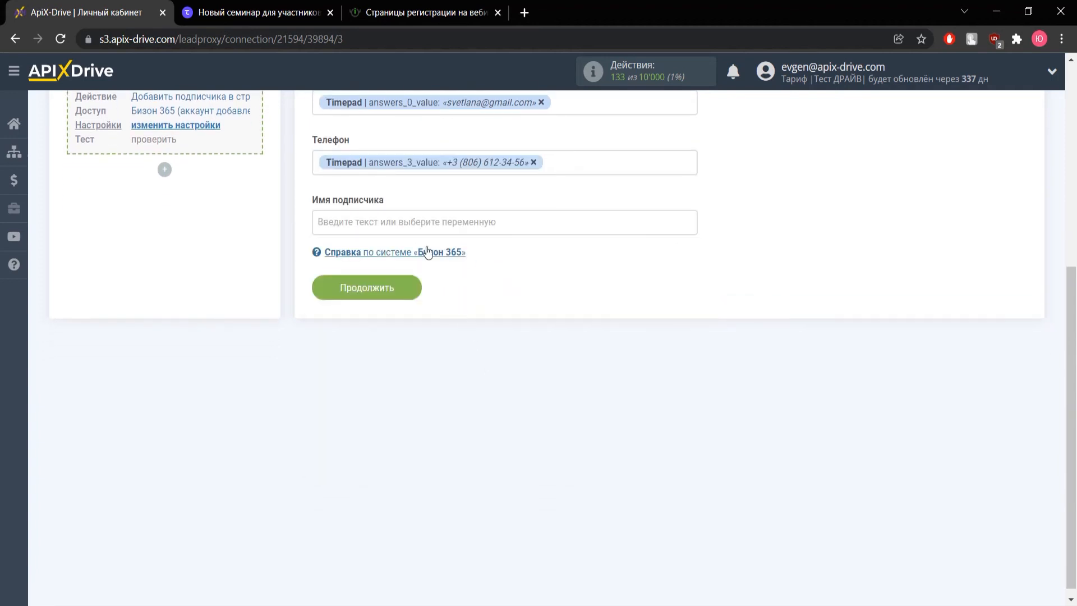
Fill subscriber name with answers_2_value plus answers_1_value and save the mapping
left_click(430, 223)
scroll(467, 349, "down", 5)
scroll(470, 381, "down", 1)
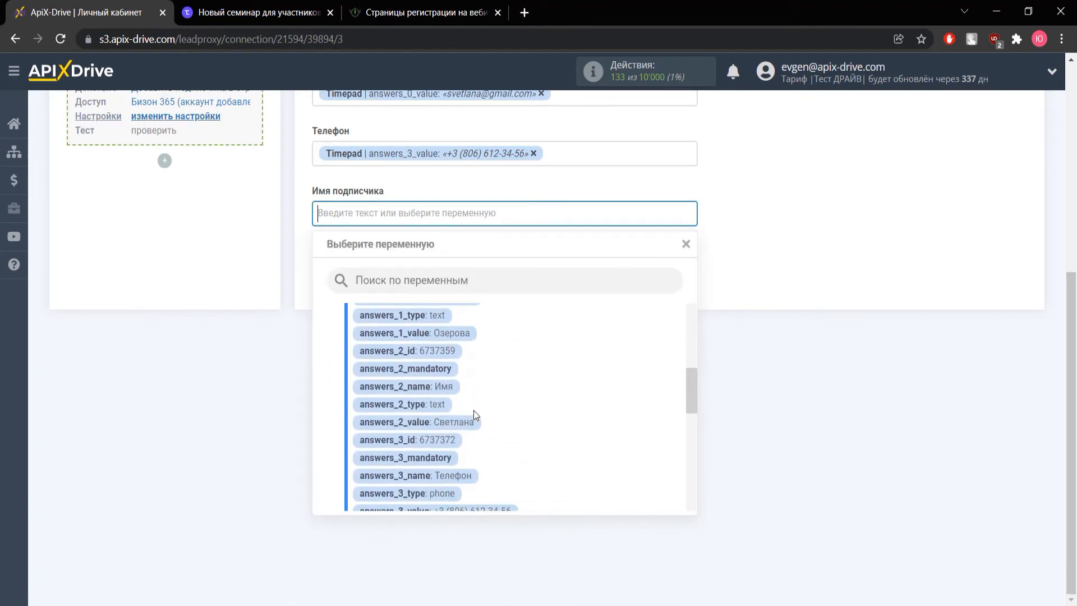
left_click(427, 423)
left_click(542, 219)
scroll(493, 368, "down", 8)
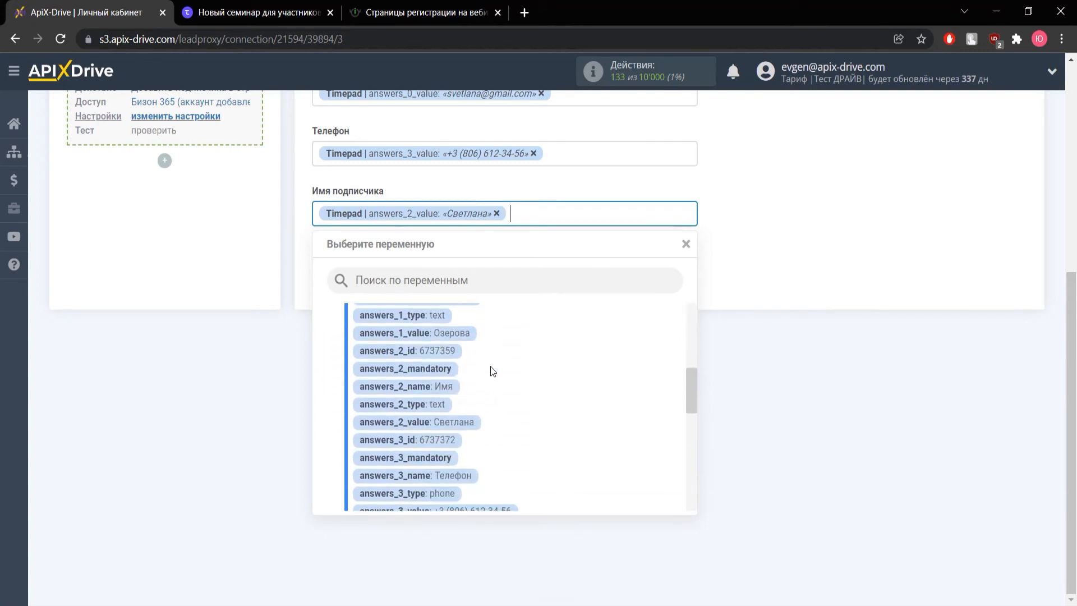
left_click(469, 335)
scroll(470, 340, "up", 2)
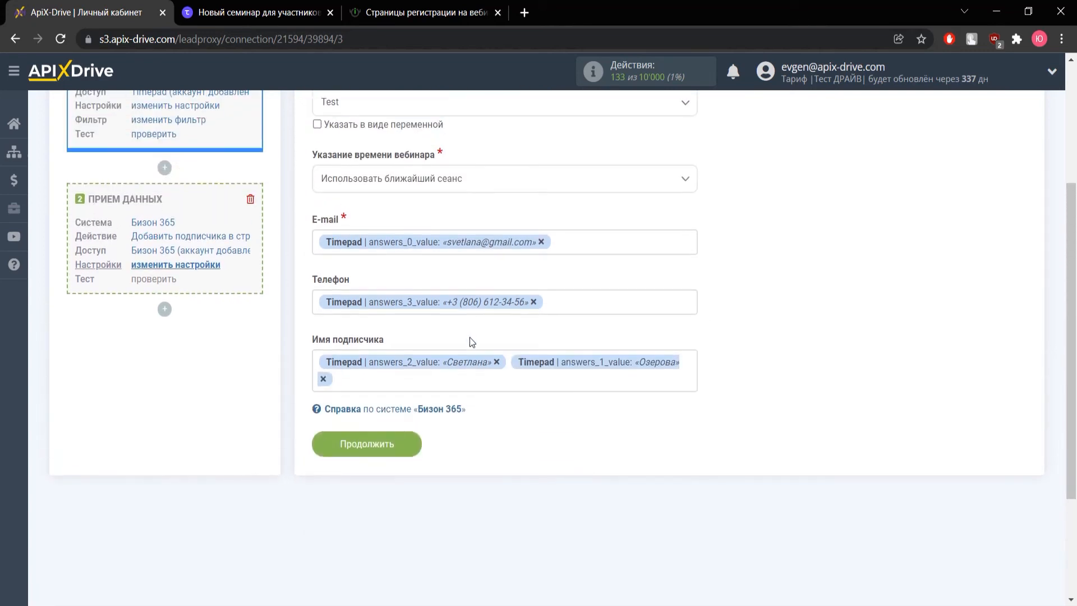
left_click(382, 445)
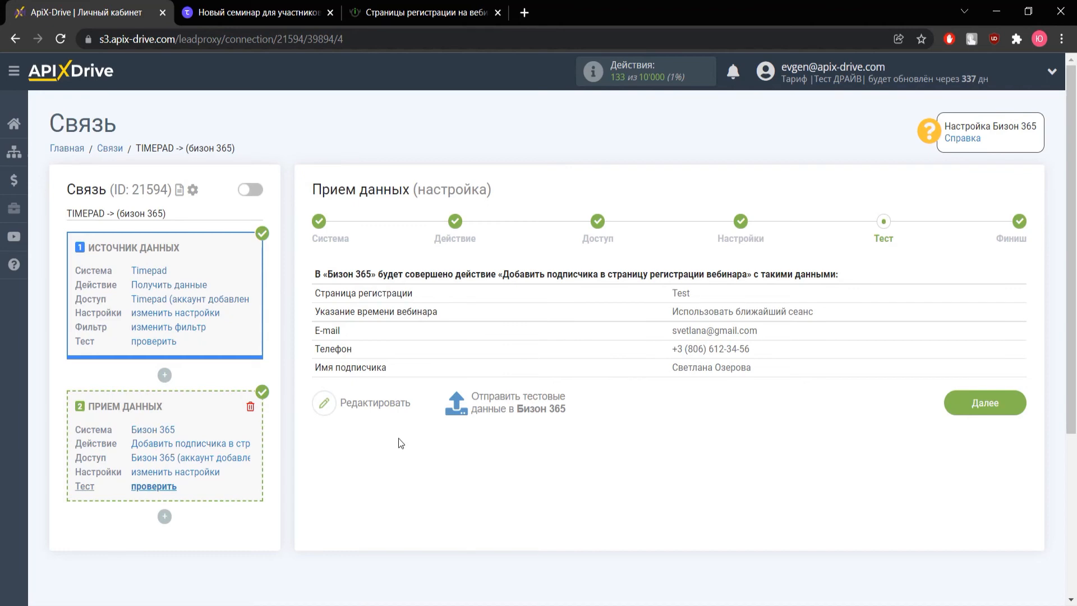
Send test data to Бизон 365 and view its registration pages
left_click(507, 405)
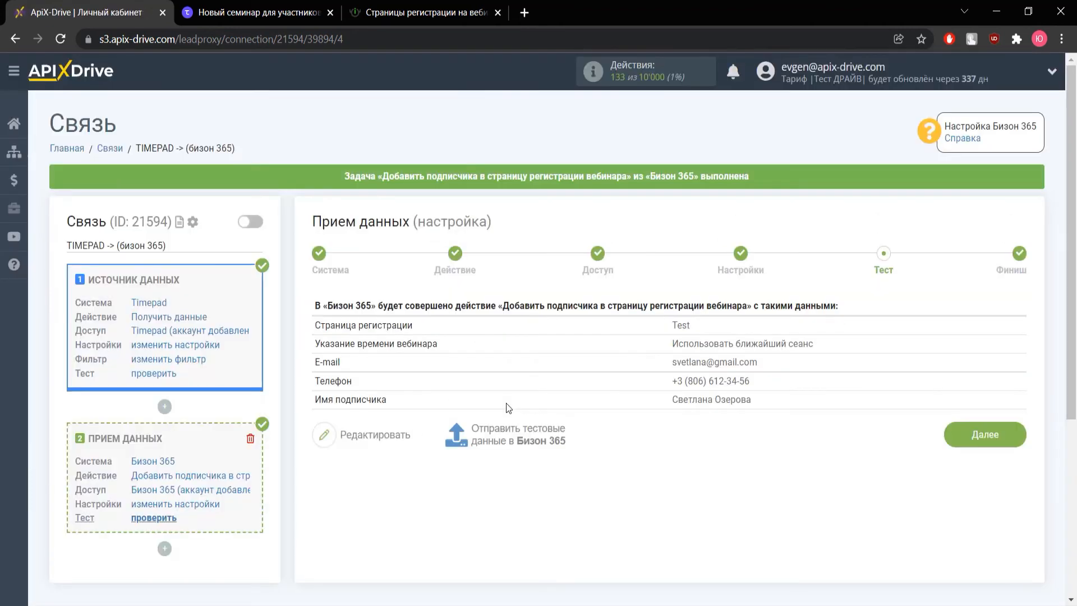
left_click(418, 18)
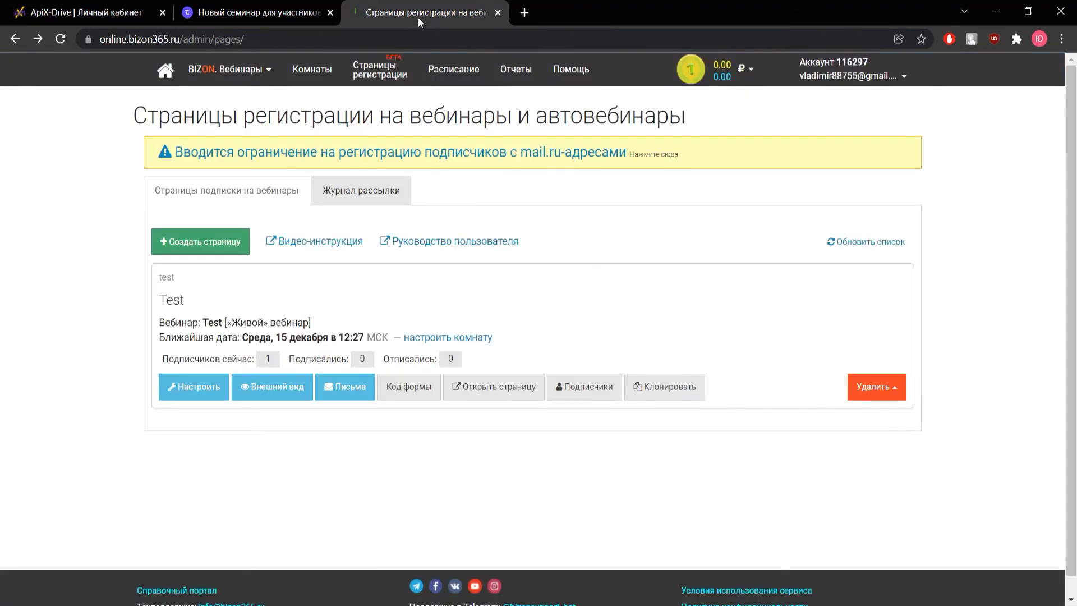
Check the new subscriber in the Test page's subscriber list, then return to ApiX-Drive
left_click(593, 387)
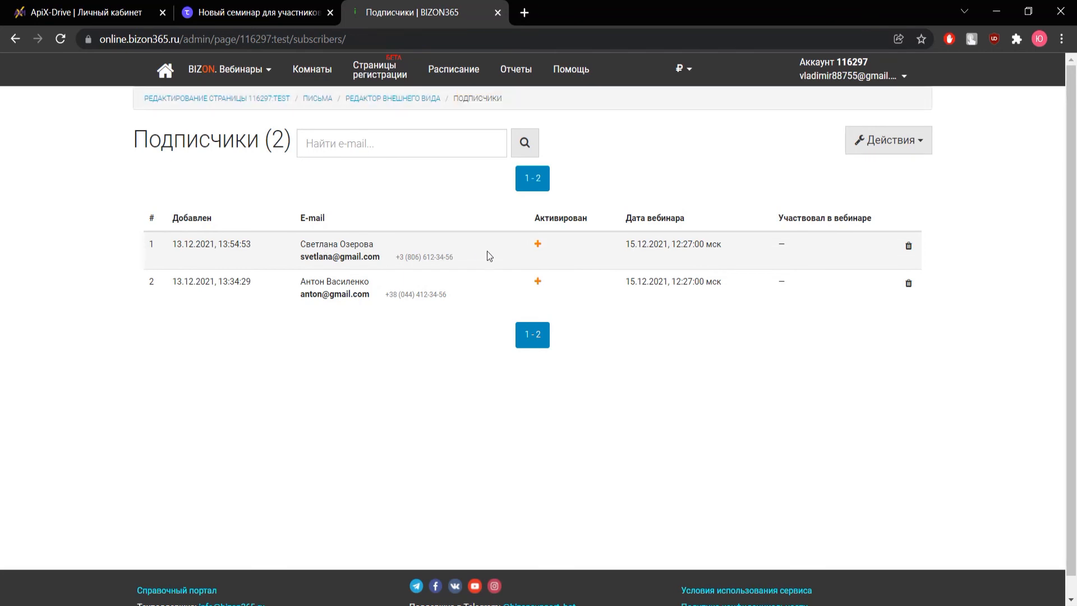
left_click(98, 12)
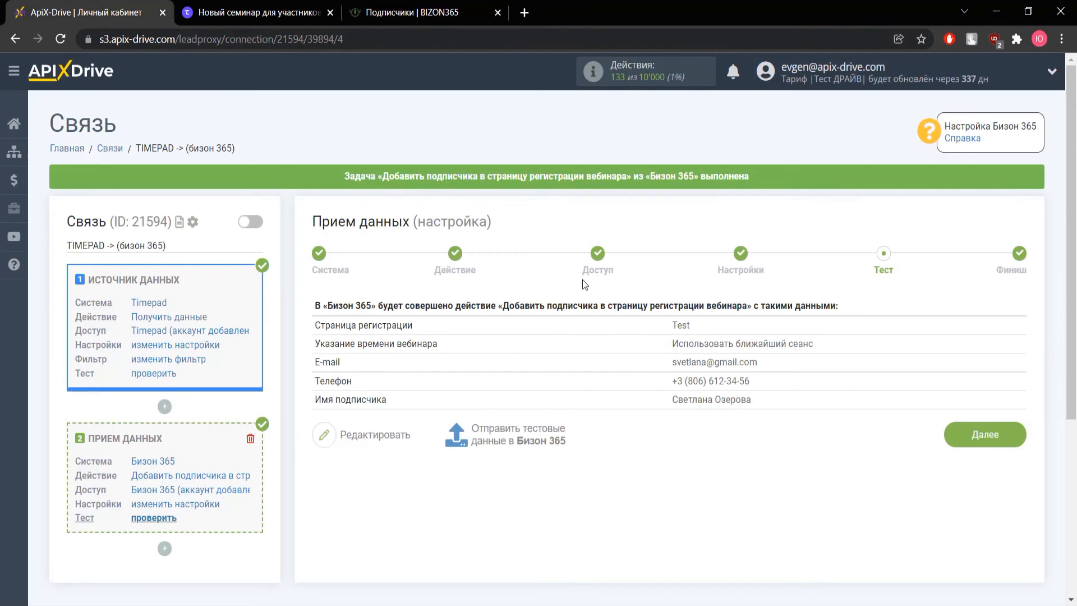
Finish the connection, enable its auto-update, and save a 5-minute Интервал обновления
left_click(958, 432)
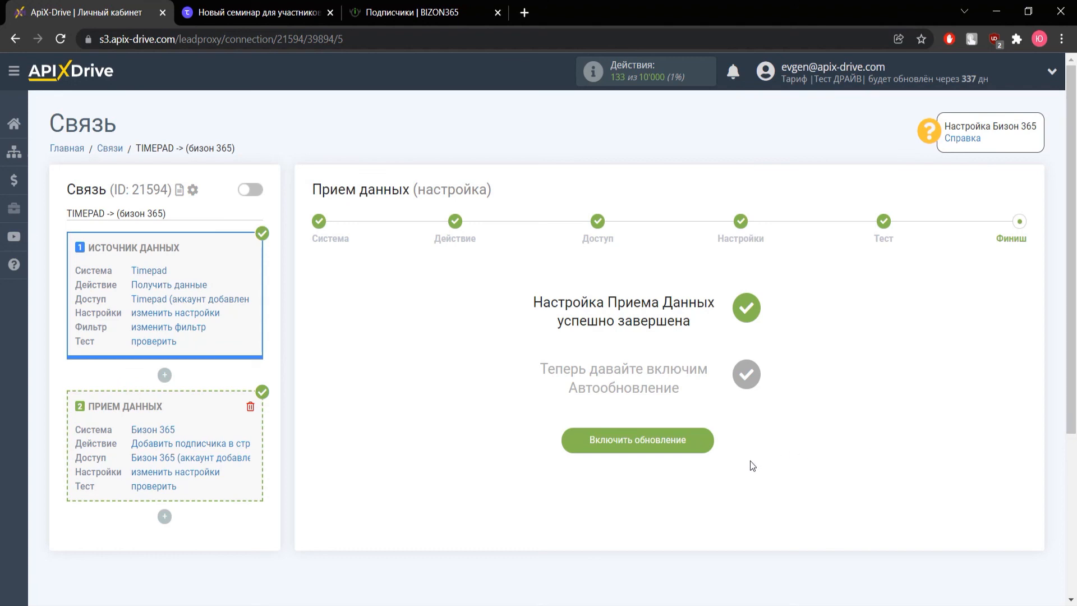
left_click(665, 449)
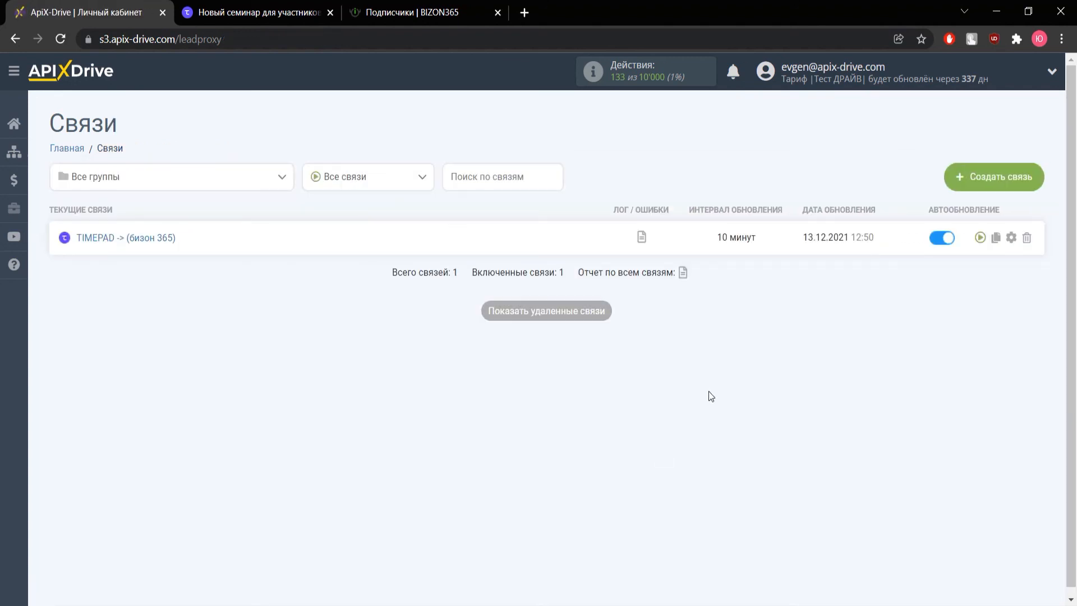
left_click(1010, 237)
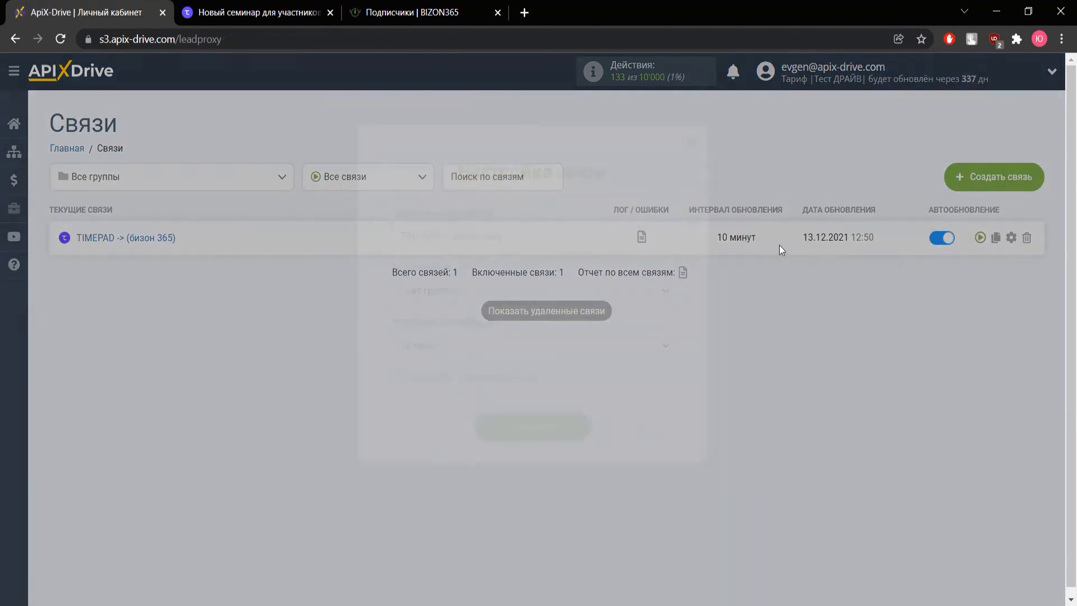
left_click(506, 341)
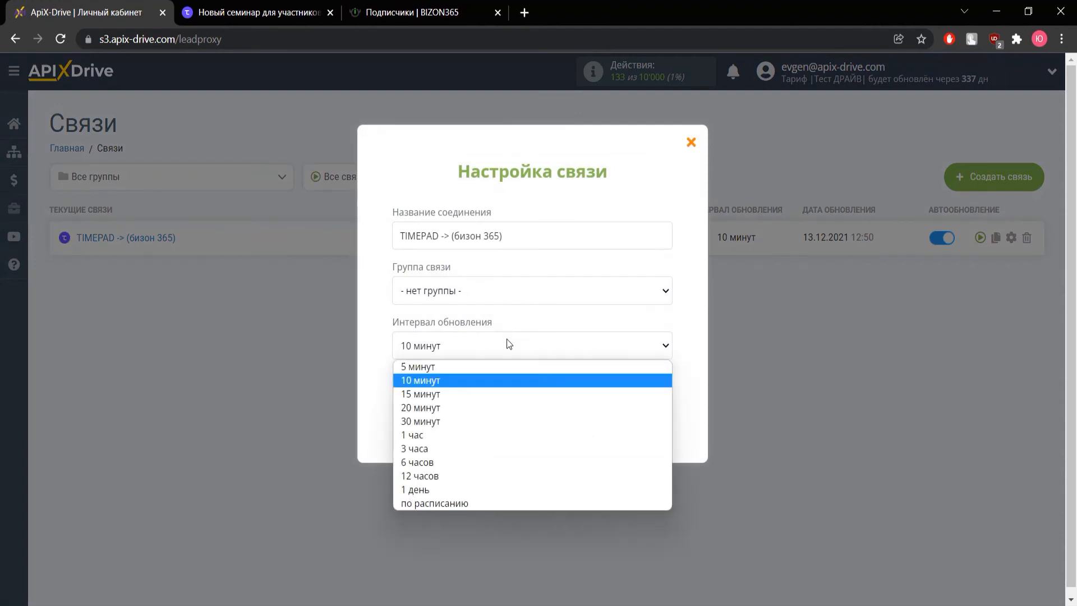
left_click(511, 368)
left_click(531, 428)
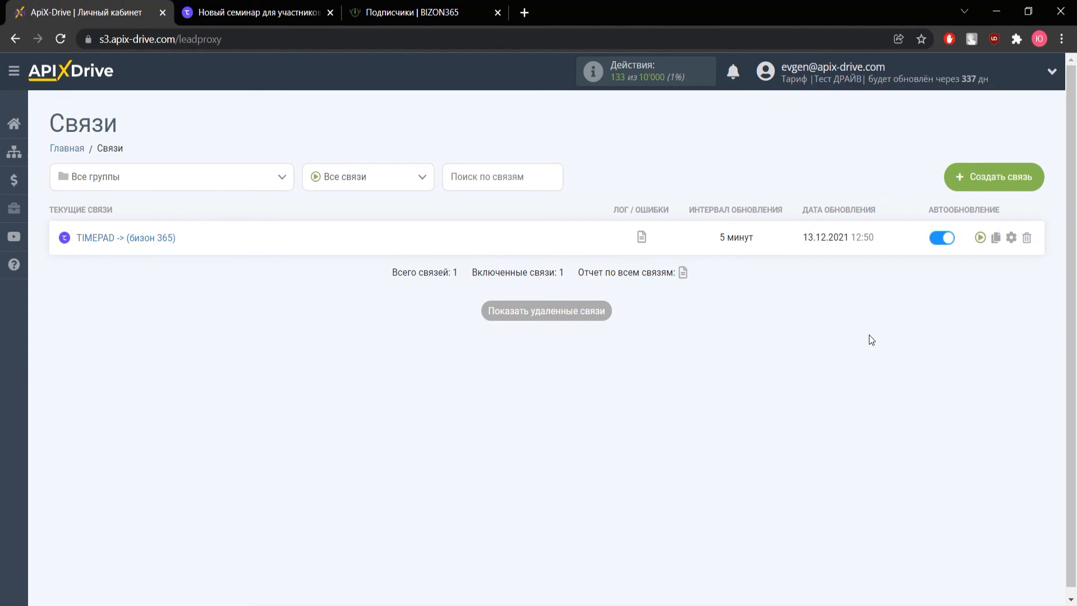